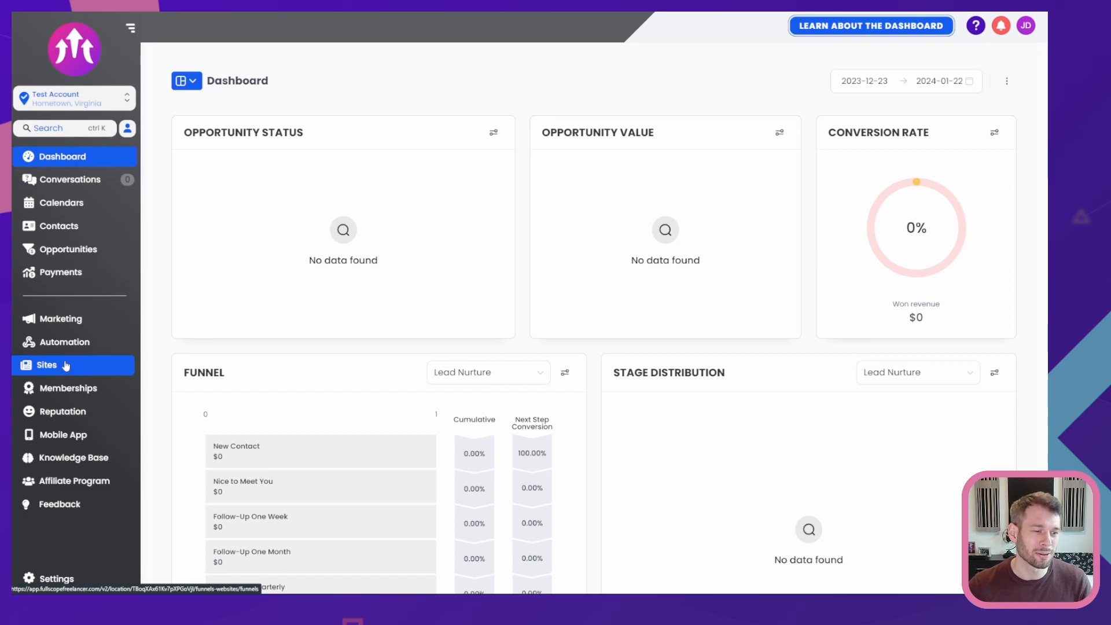
Open the form builder in the Sites area and create a new form from scratch.
{"action": "left_click", "coordinate": [65, 366]}
{"action": "mouse_move", "coordinate": [459, 55]}
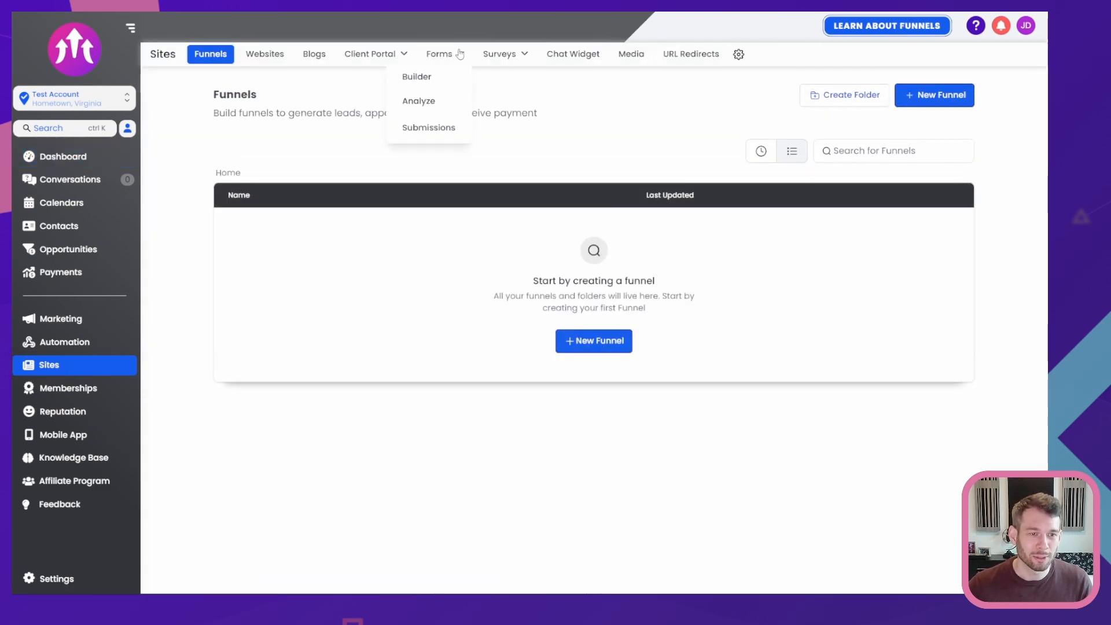
{"action": "left_click", "coordinate": [440, 77]}
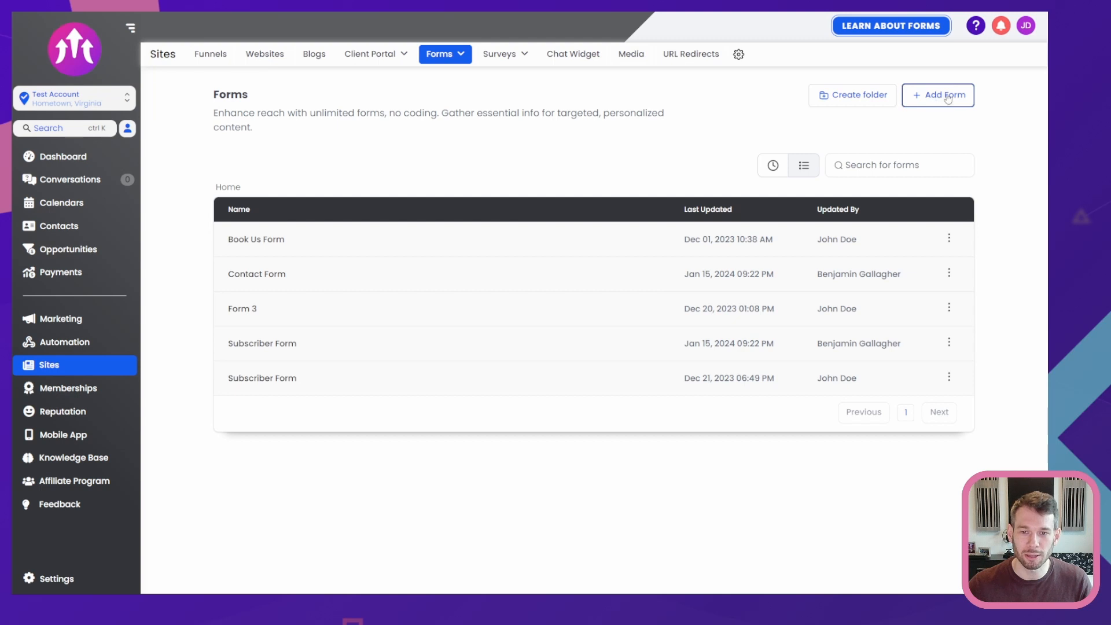
{"action": "left_click", "coordinate": [936, 100]}
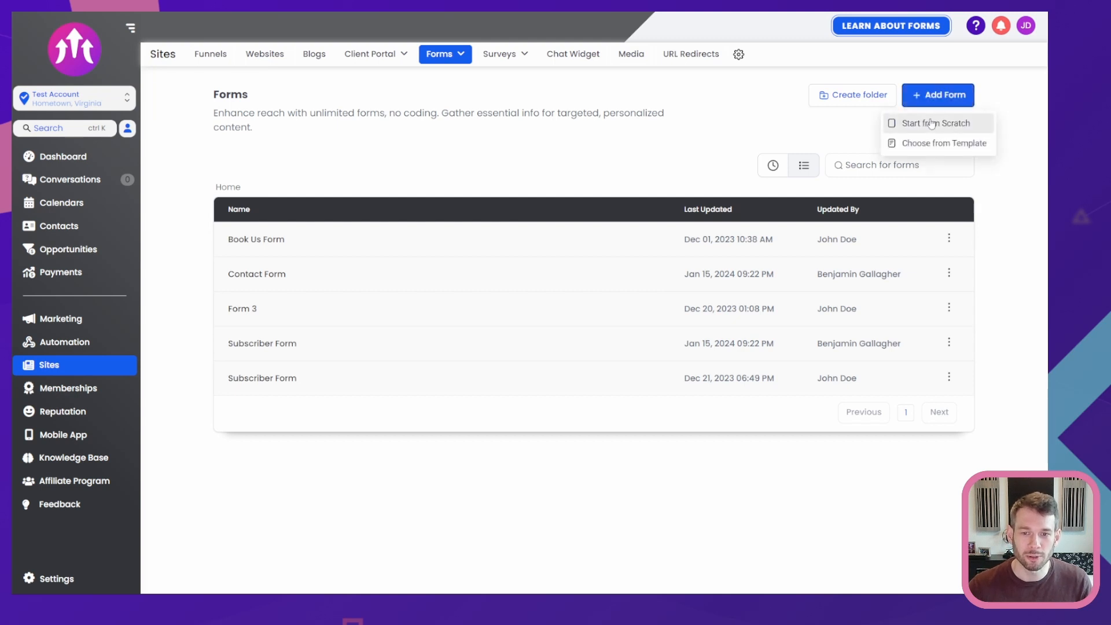
{"action": "left_click", "coordinate": [931, 123]}
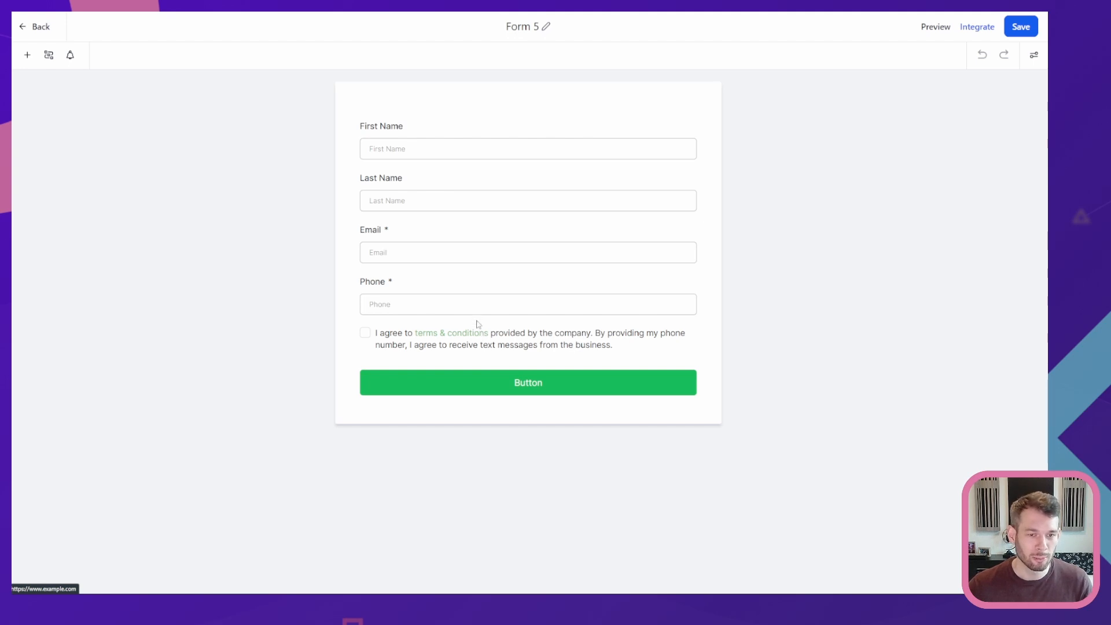
Remove the Last Name and Phone fields from the form.
{"action": "left_click", "coordinate": [491, 134]}
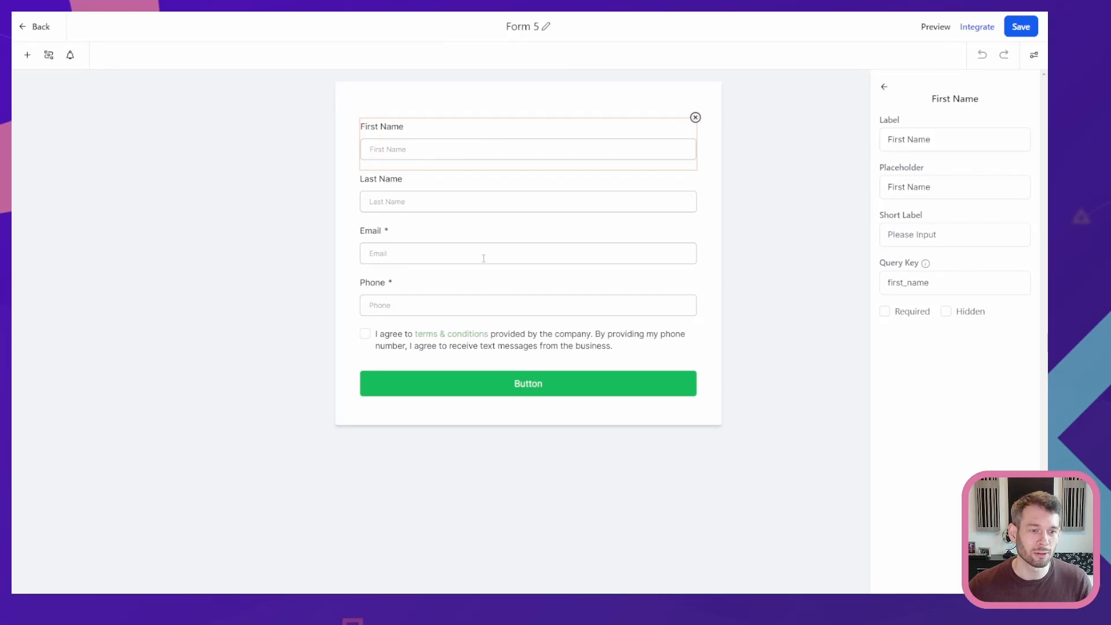
{"action": "left_click", "coordinate": [521, 188]}
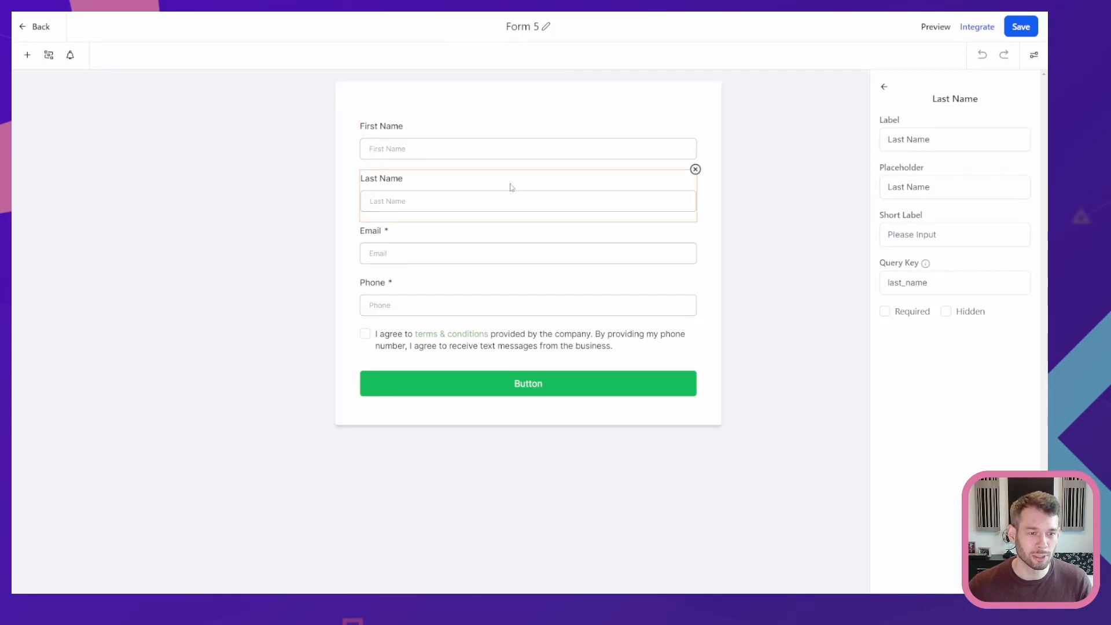
{"action": "left_click", "coordinate": [696, 170]}
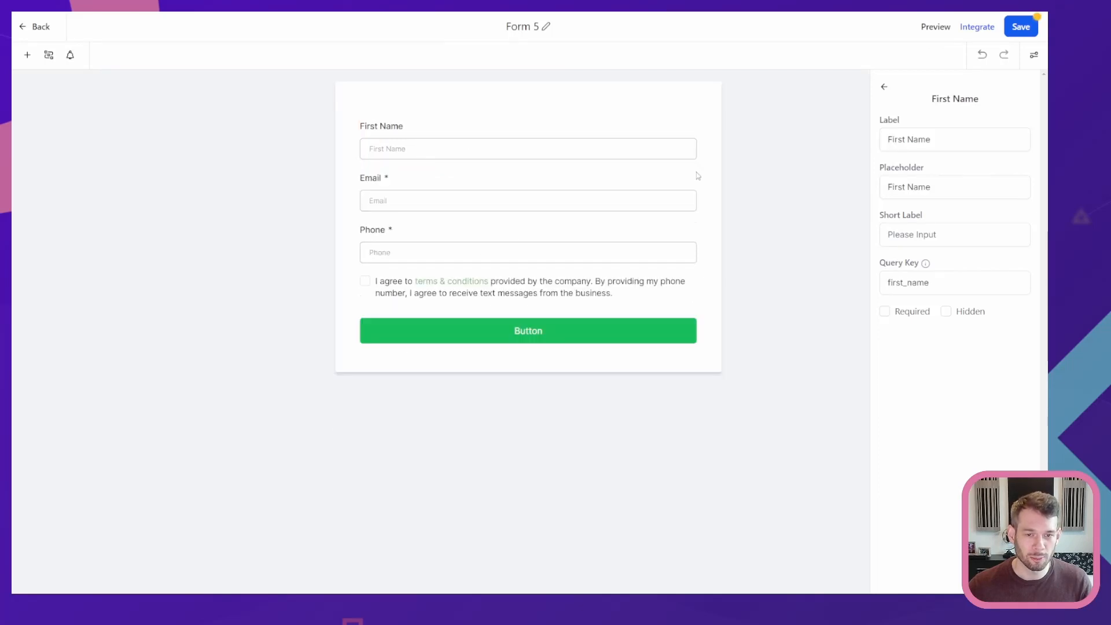
{"action": "left_click", "coordinate": [469, 235]}
{"action": "left_click", "coordinate": [696, 221]}
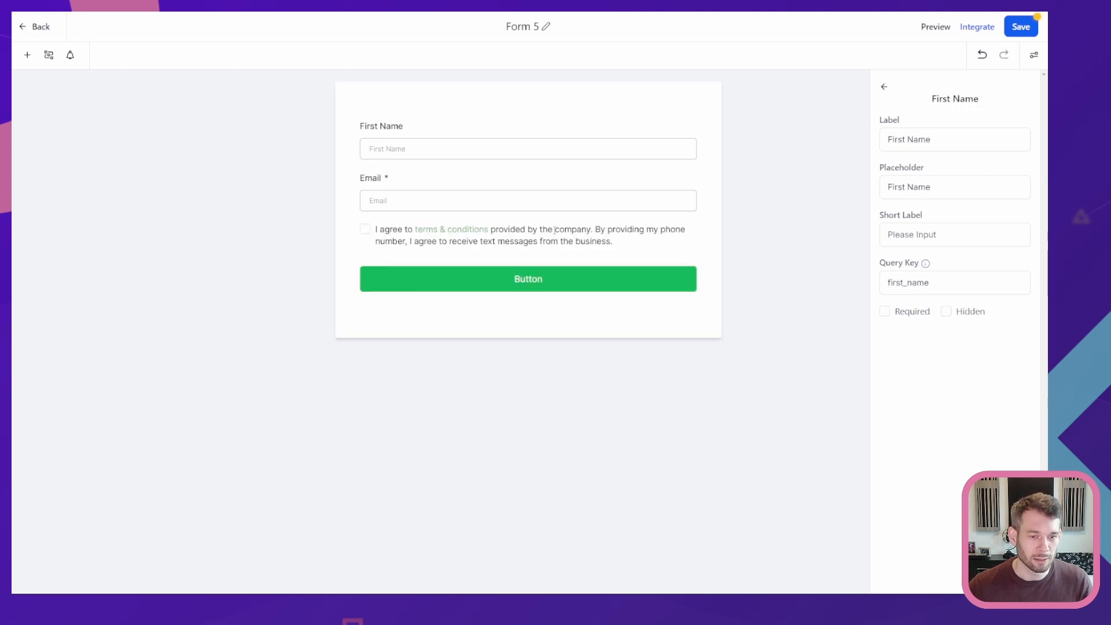
Shorten the consent checkbox text to "I agree to the terms & conditions.", keeping the link.
{"action": "left_click", "coordinate": [538, 238]}
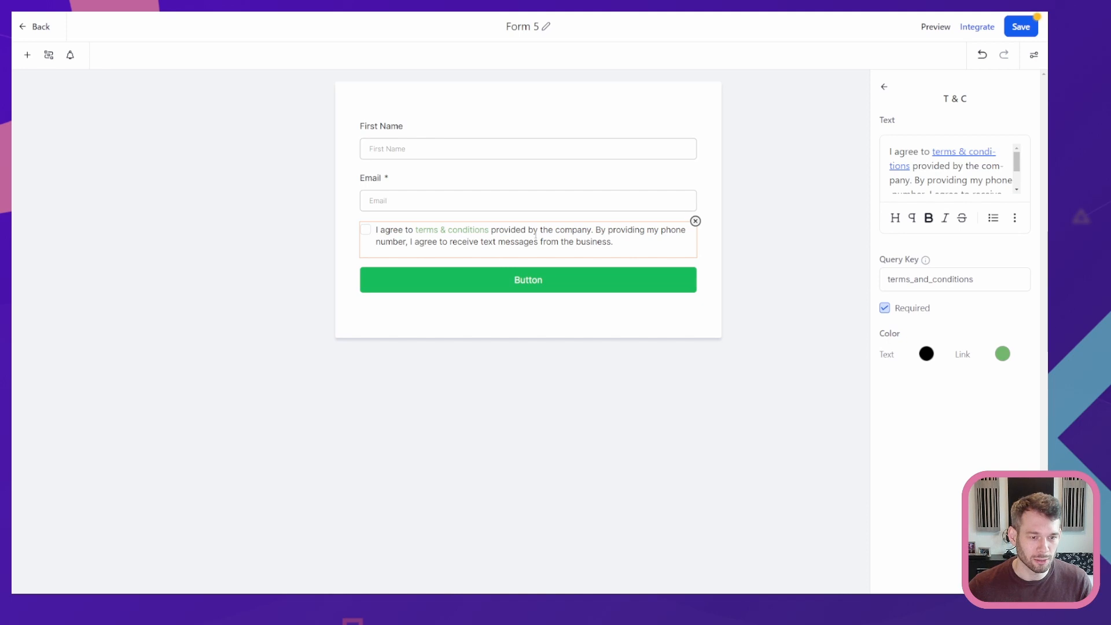
{"action": "scroll", "coordinate": [951, 165], "scroll_direction": "down", "scroll_amount": 2}
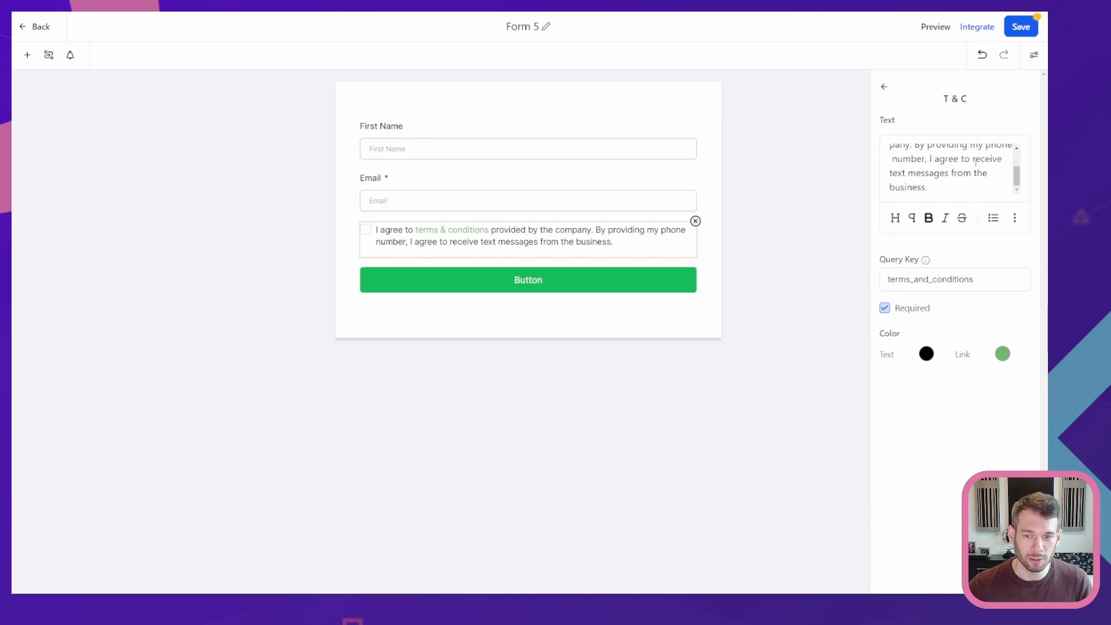
{"action": "scroll", "coordinate": [979, 177], "scroll_direction": "up", "scroll_amount": 2}
{"action": "mouse_move", "coordinate": [983, 182]}
{"action": "left_mouse_down"}
{"action": "mouse_move", "coordinate": [924, 168]}
{"action": "mouse_move", "coordinate": [914, 152]}
{"action": "mouse_move", "coordinate": [979, 197]}
{"action": "left_mouse_up"}
{"action": "key", "text": "BackSpace"}
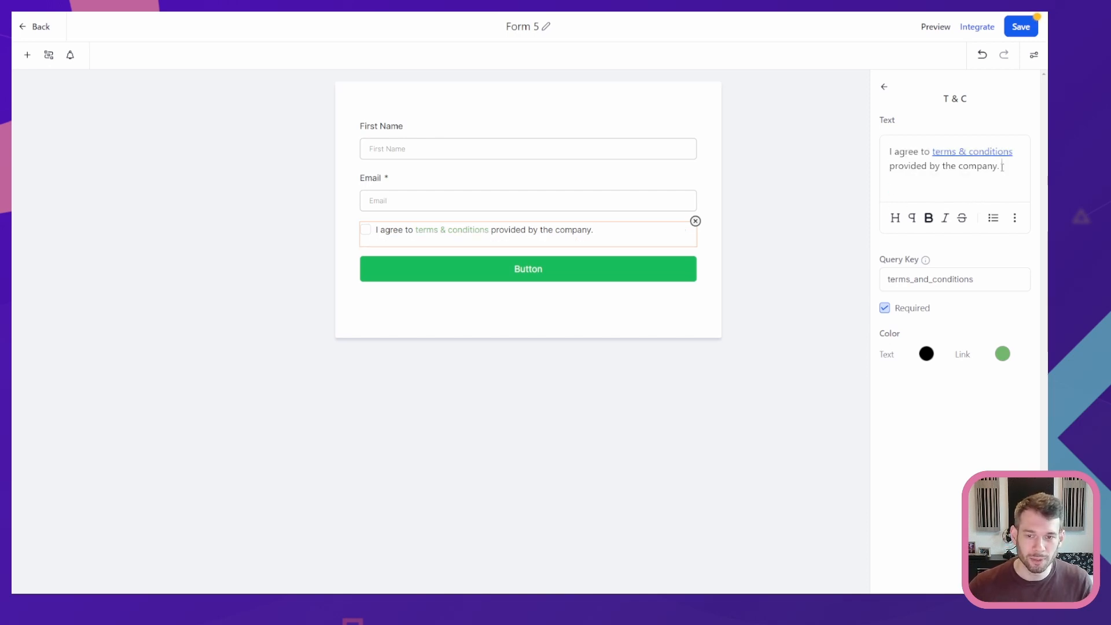
{"action": "left_click_drag", "start_coordinate": [1003, 167], "coordinate": [890, 168]}
{"action": "key", "text": "BackSpace"}
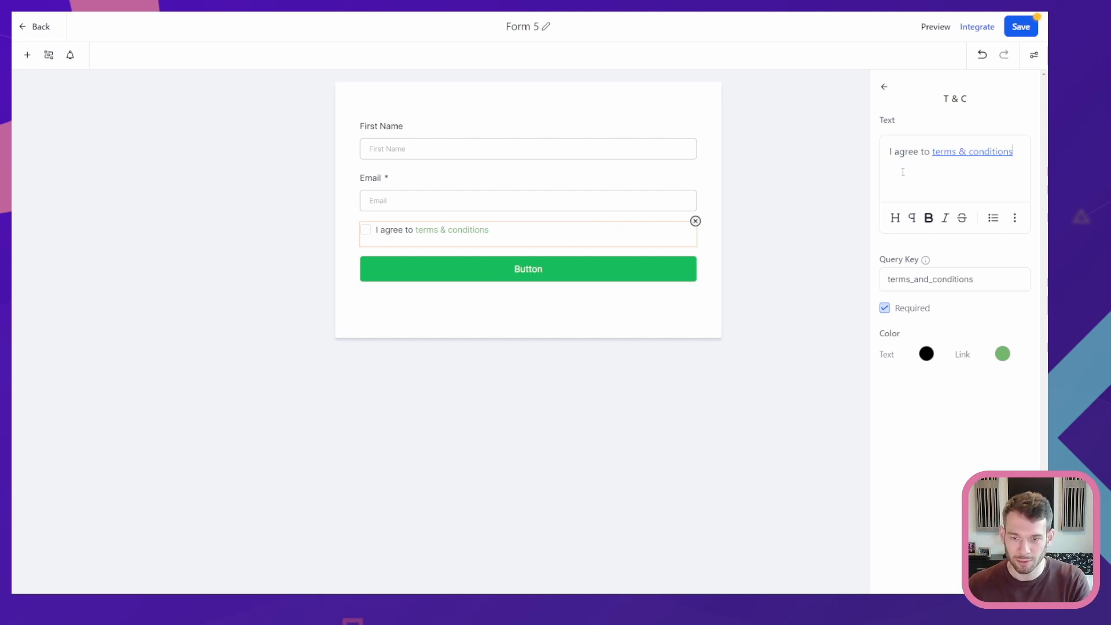
{"action": "left_click", "coordinate": [932, 151]}
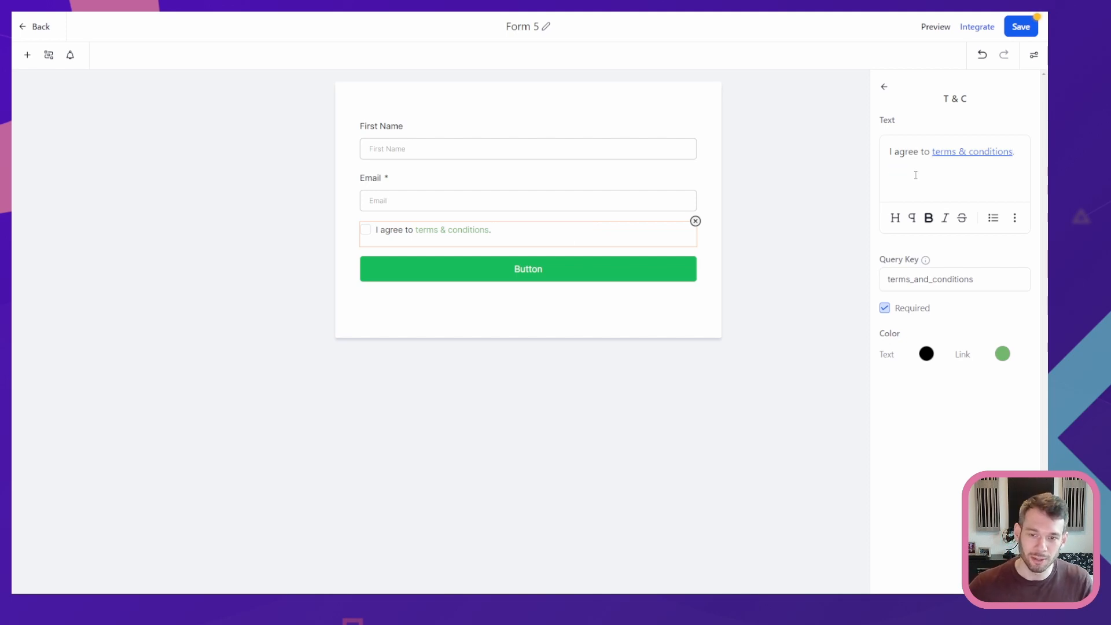
{"action": "type", "text": "the"}
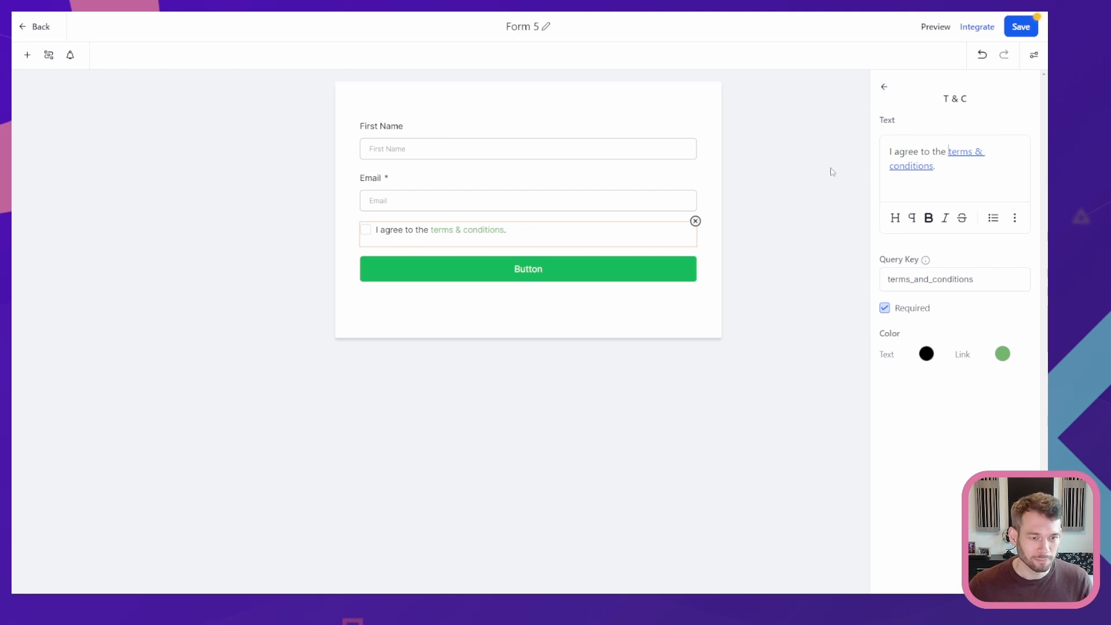
Make the First Name field required.
{"action": "left_click", "coordinate": [578, 197]}
{"action": "left_click", "coordinate": [496, 138]}
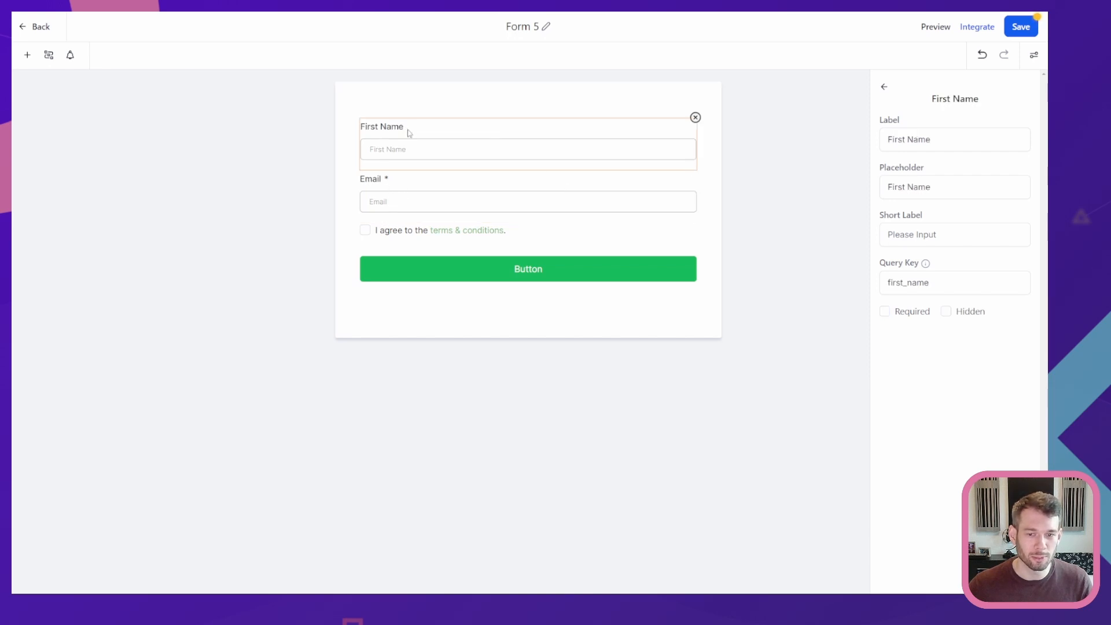
{"action": "left_click", "coordinate": [887, 316]}
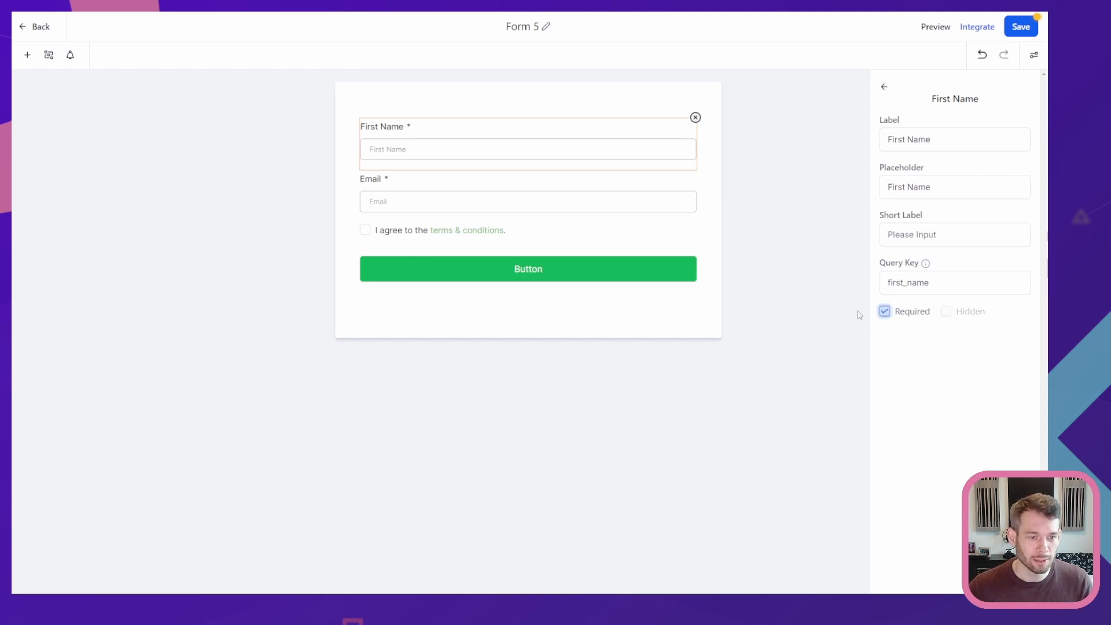
Change the submit button's text to "Subscribe".
{"action": "left_click", "coordinate": [459, 279]}
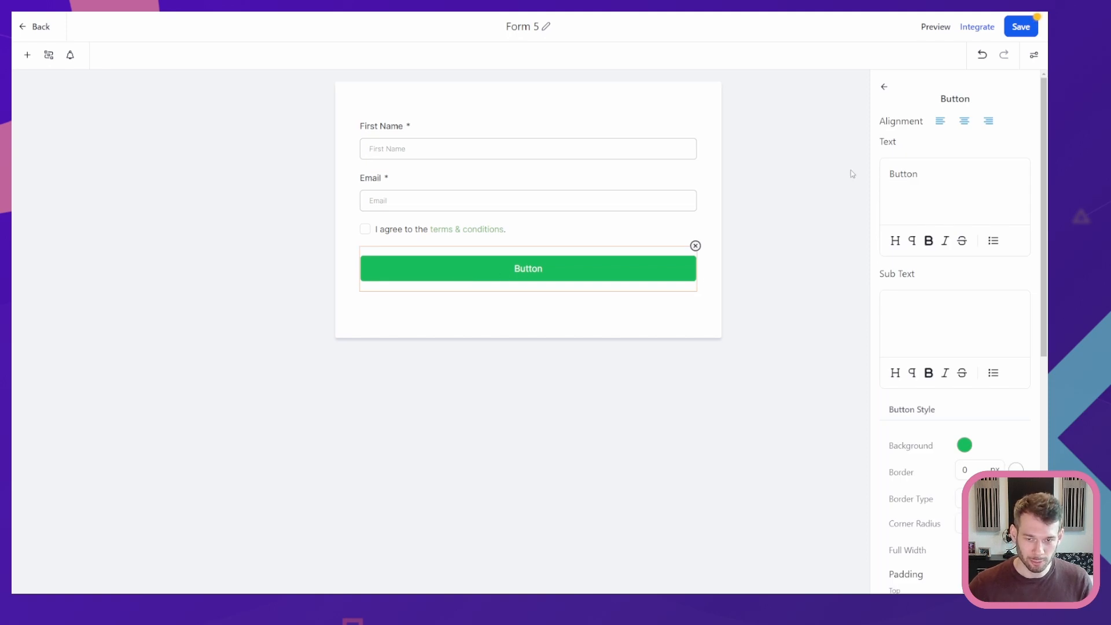
{"action": "double_click", "coordinate": [911, 182]}
{"action": "type", "text": "Subscribe"}
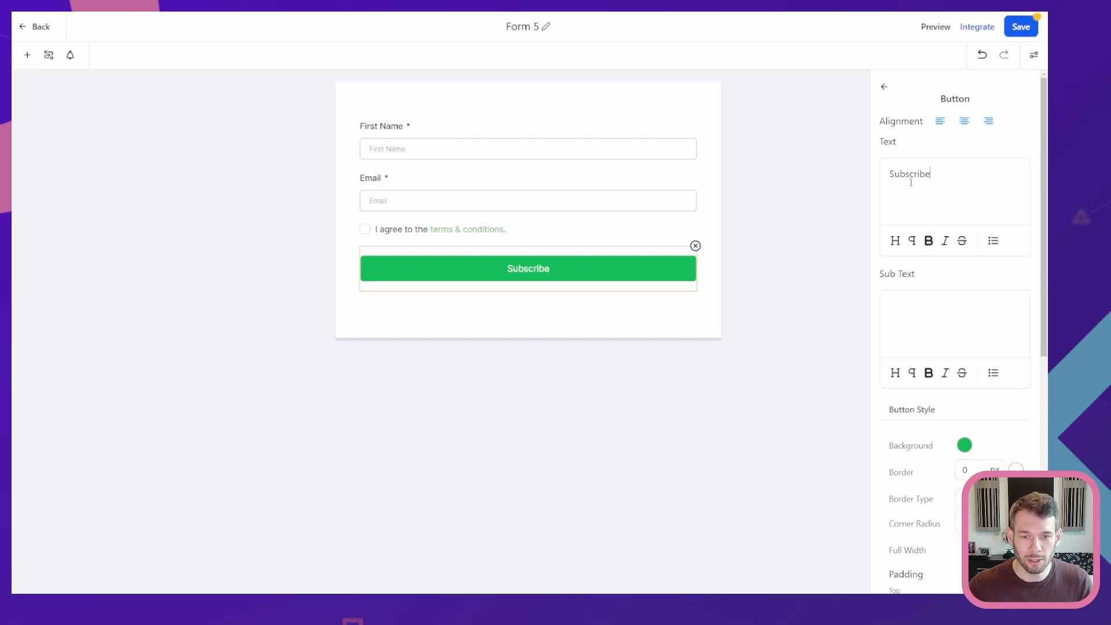
Review the settings of the Email field, the terms checkbox, the Subscribe button and the First Name field.
{"action": "left_click", "coordinate": [635, 198]}
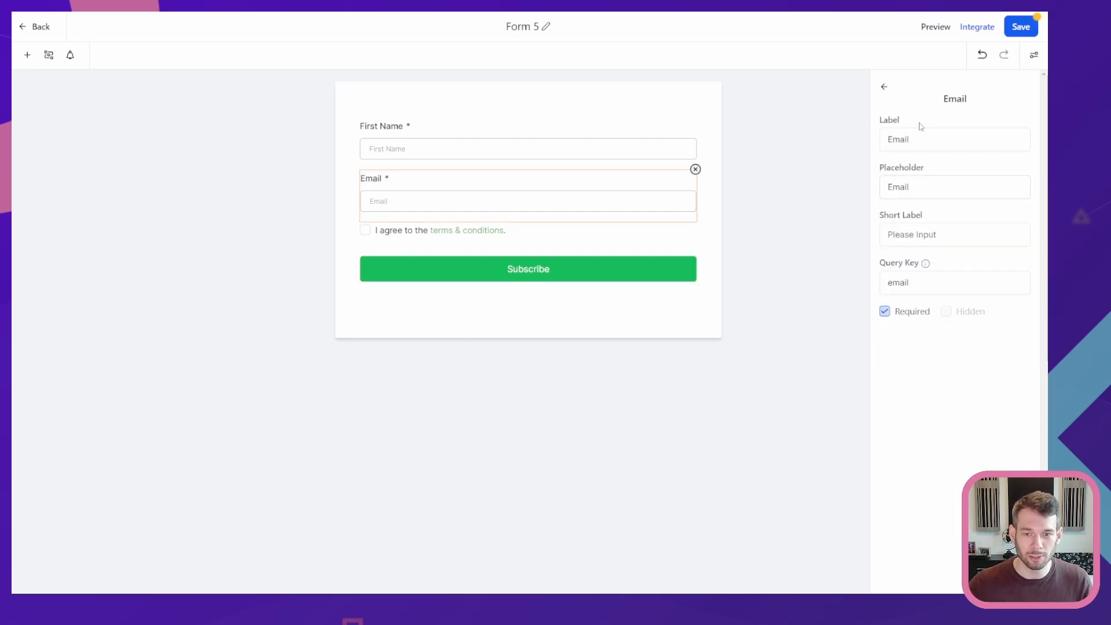
{"action": "left_click", "coordinate": [554, 235]}
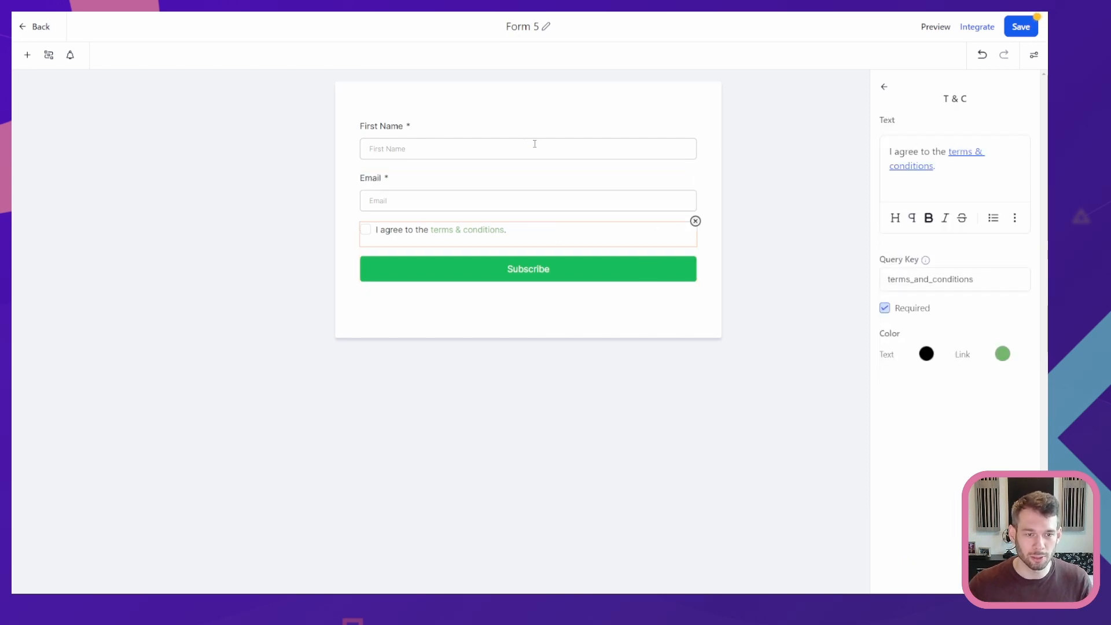
{"action": "left_click", "coordinate": [568, 278]}
{"action": "scroll", "coordinate": [936, 382], "scroll_direction": "down", "scroll_amount": 4}
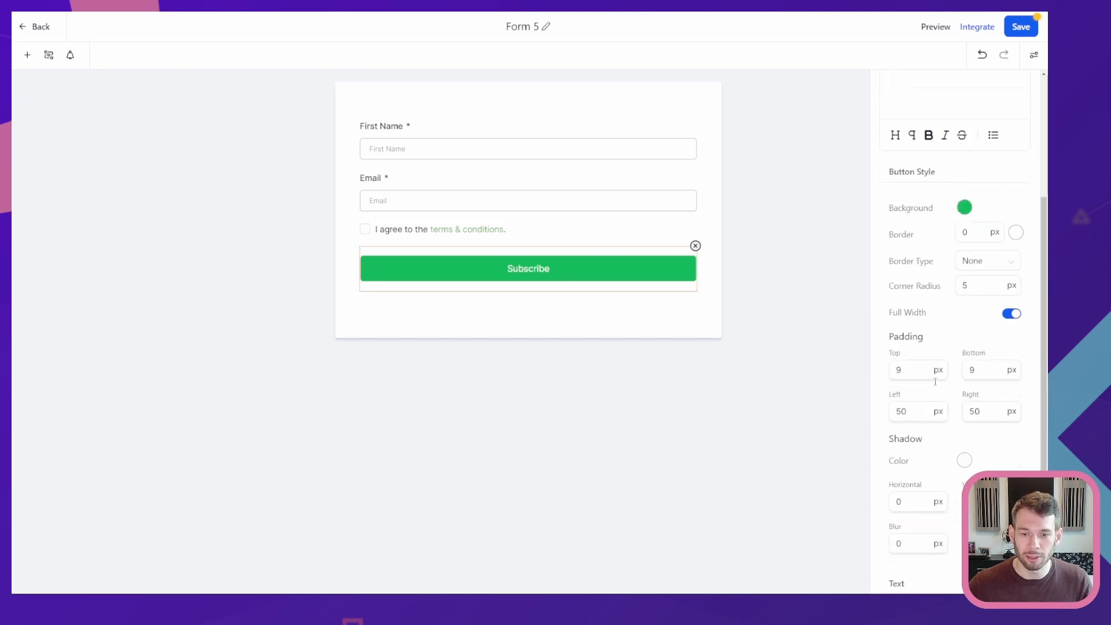
{"action": "scroll", "coordinate": [936, 382], "scroll_direction": "up", "scroll_amount": 4}
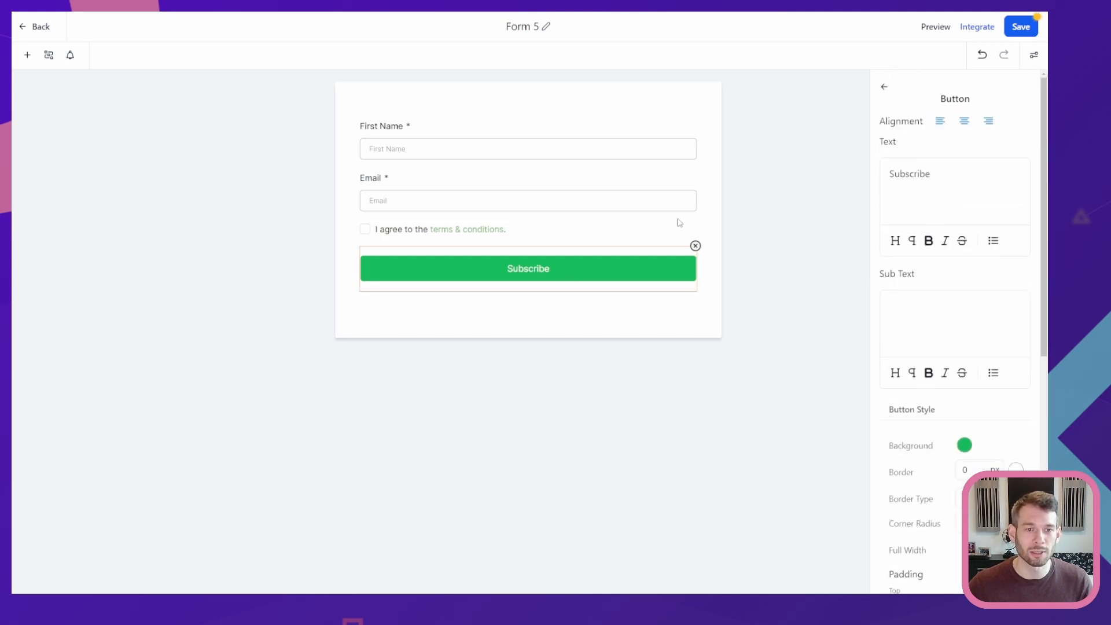
{"action": "left_click", "coordinate": [521, 155]}
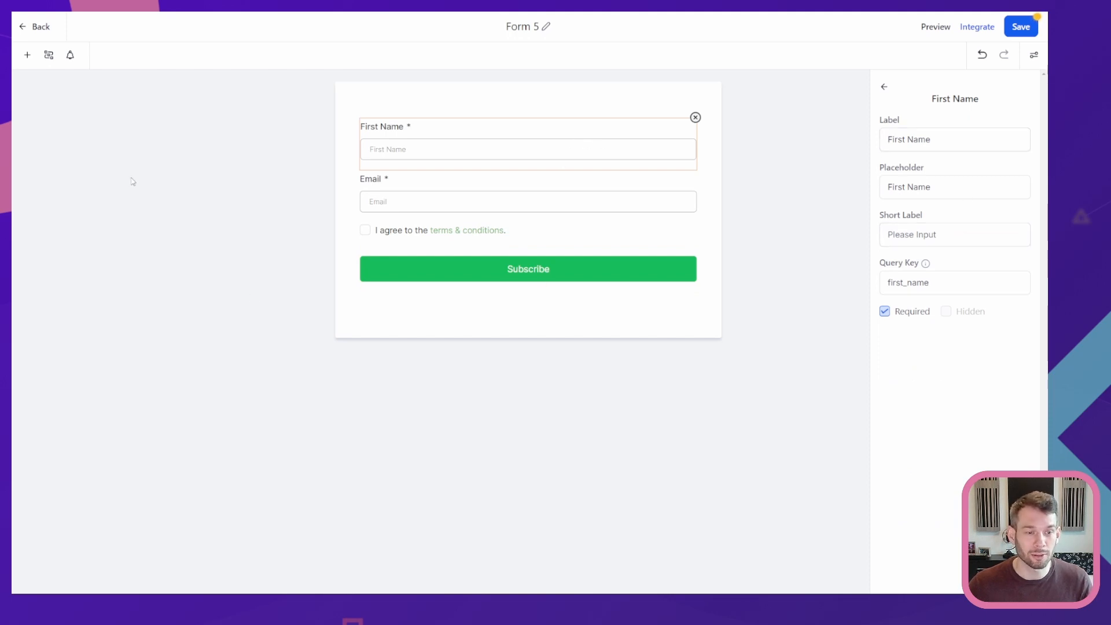
Add an Address field from the quick-add elements between First Name and Email.
{"action": "left_click", "coordinate": [27, 55]}
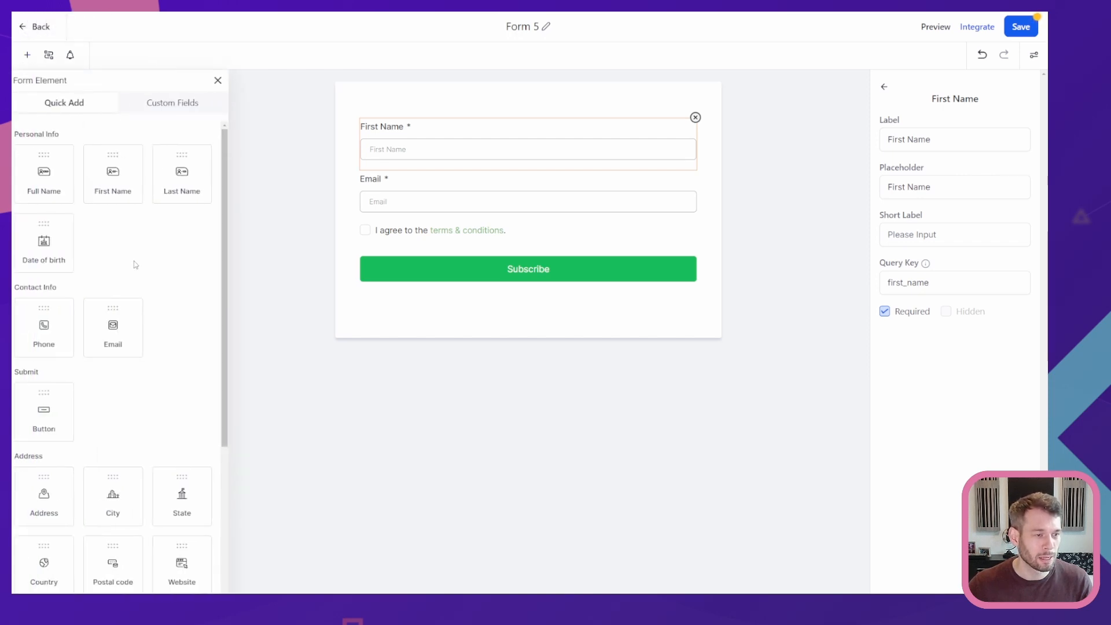
{"action": "scroll", "coordinate": [186, 231], "scroll_direction": "down", "scroll_amount": 5}
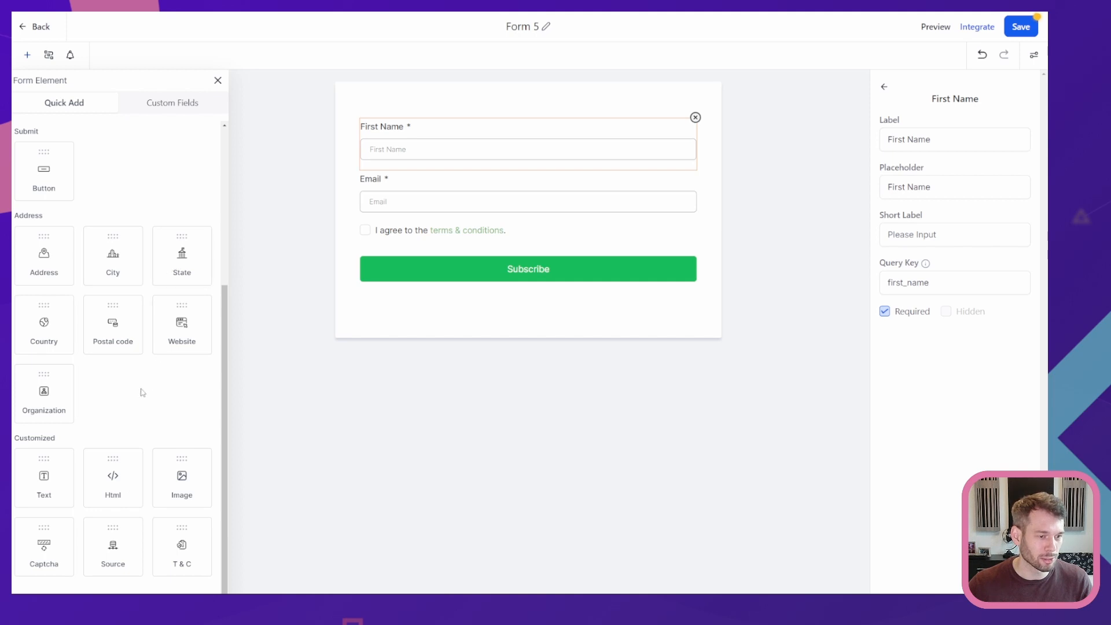
{"action": "left_click_drag", "start_coordinate": [48, 256], "coordinate": [431, 221]}
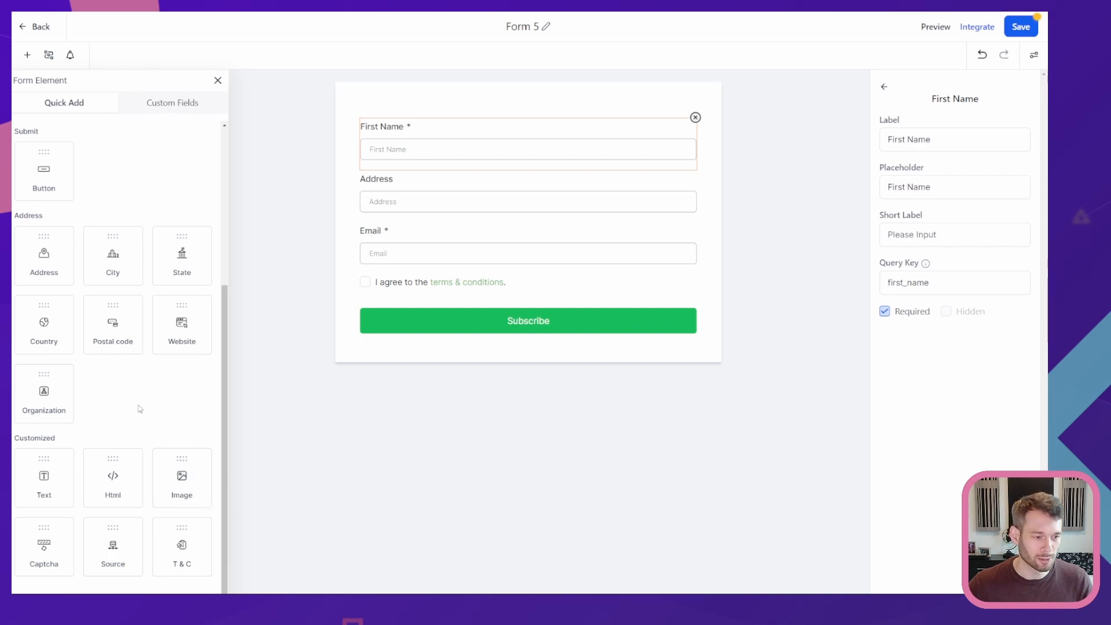
View the available custom fields, remove the Address field from the form and close the element list.
{"action": "scroll", "coordinate": [114, 215], "scroll_direction": "up", "scroll_amount": 5}
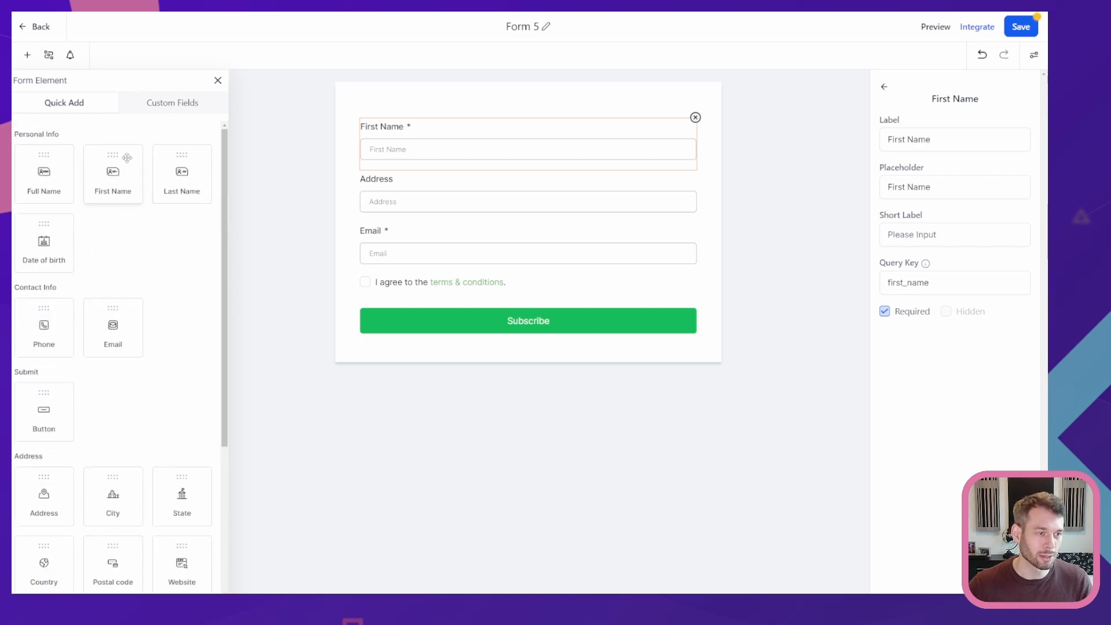
{"action": "left_click", "coordinate": [175, 101]}
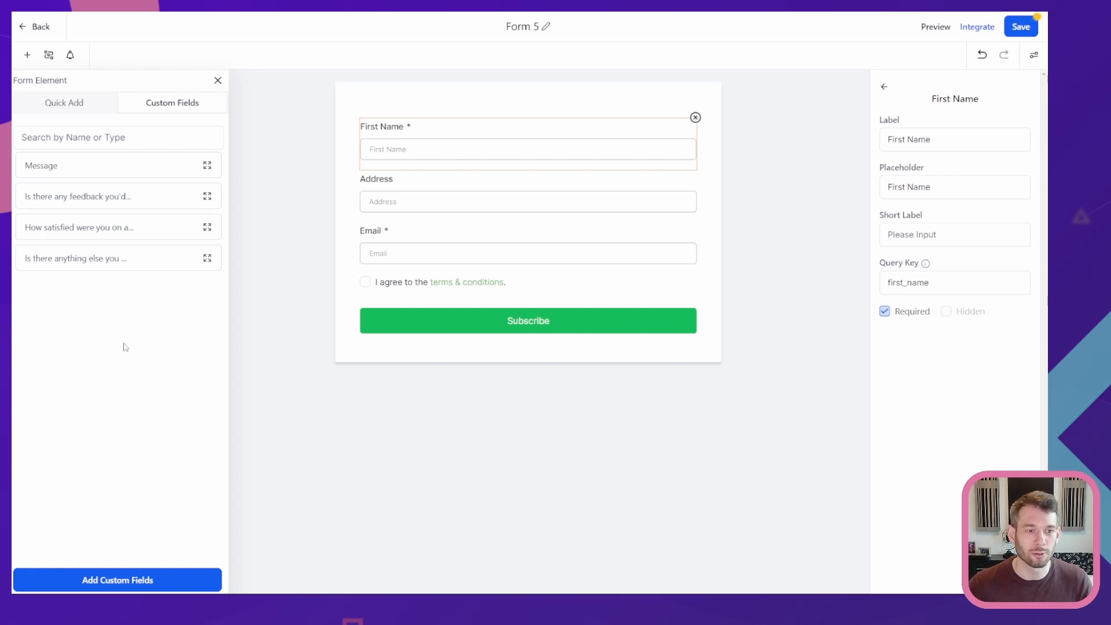
{"action": "left_click", "coordinate": [639, 193]}
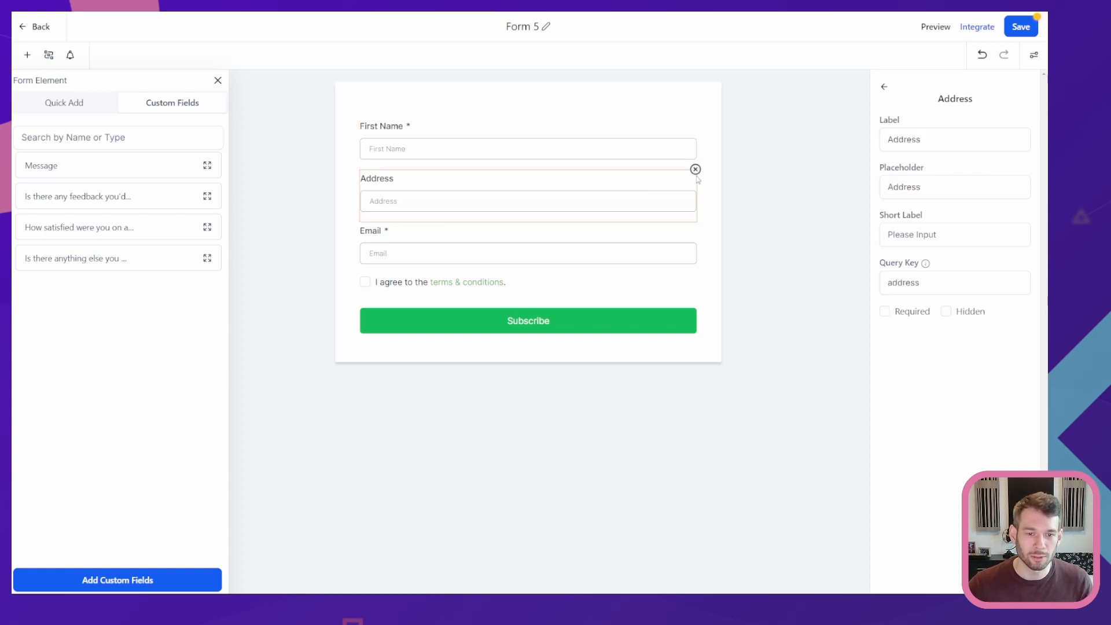
{"action": "left_click", "coordinate": [696, 170]}
{"action": "left_click", "coordinate": [219, 81]}
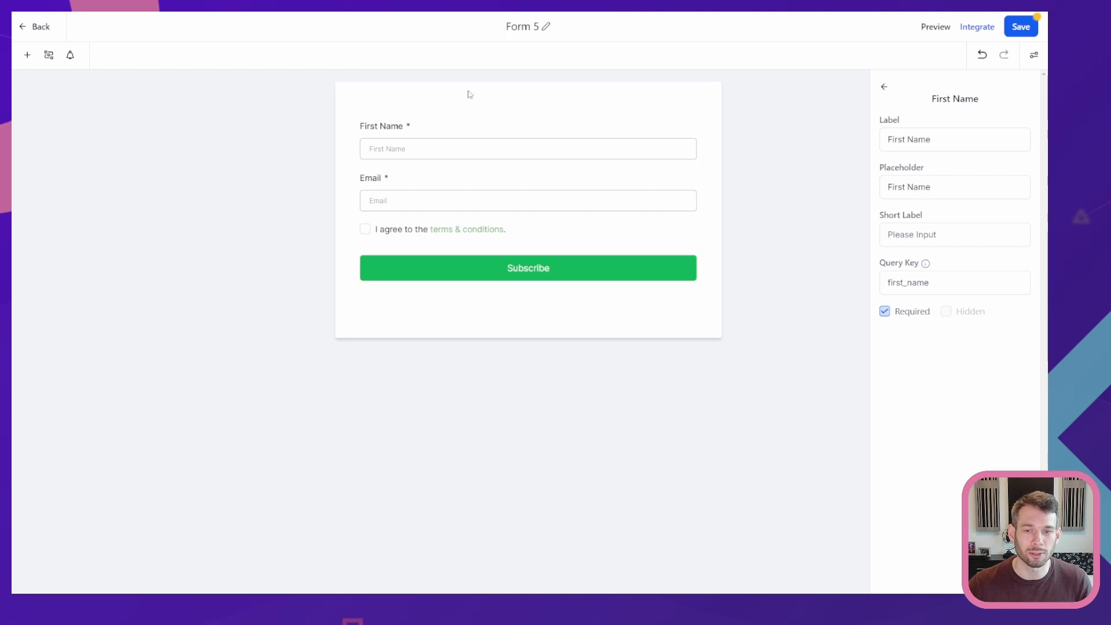
Examine the form's style settings, including layout, form style, shadow and field style.
{"action": "left_click", "coordinate": [1033, 58]}
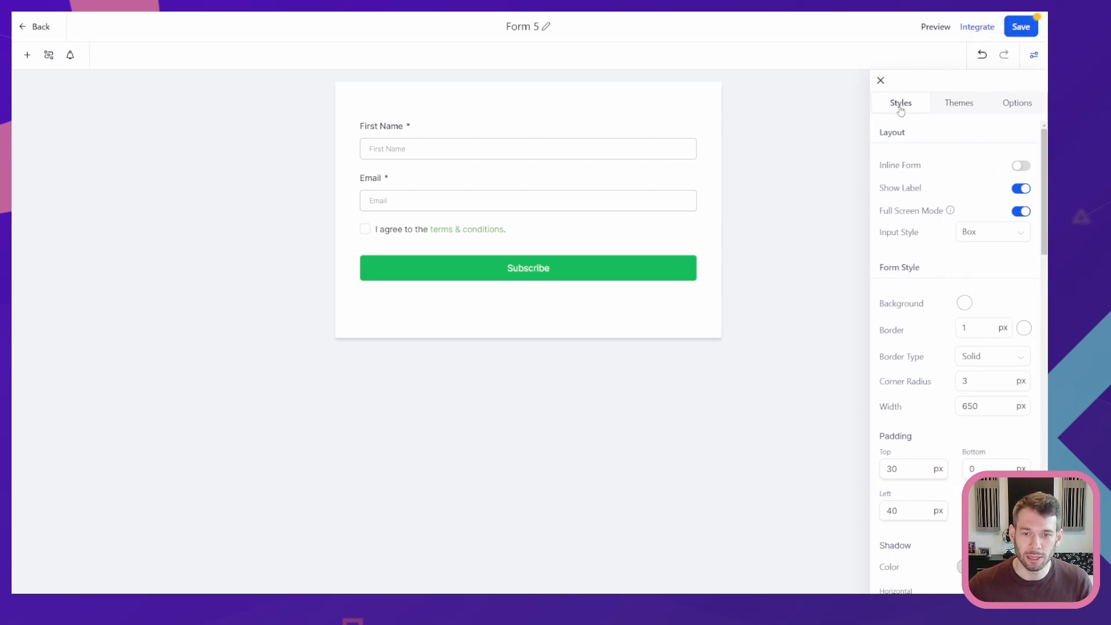
{"action": "scroll", "coordinate": [930, 199], "scroll_direction": "down", "scroll_amount": 1}
{"action": "scroll", "coordinate": [920, 232], "scroll_direction": "down", "scroll_amount": 9}
{"action": "scroll", "coordinate": [910, 342], "scroll_direction": "up", "scroll_amount": 5}
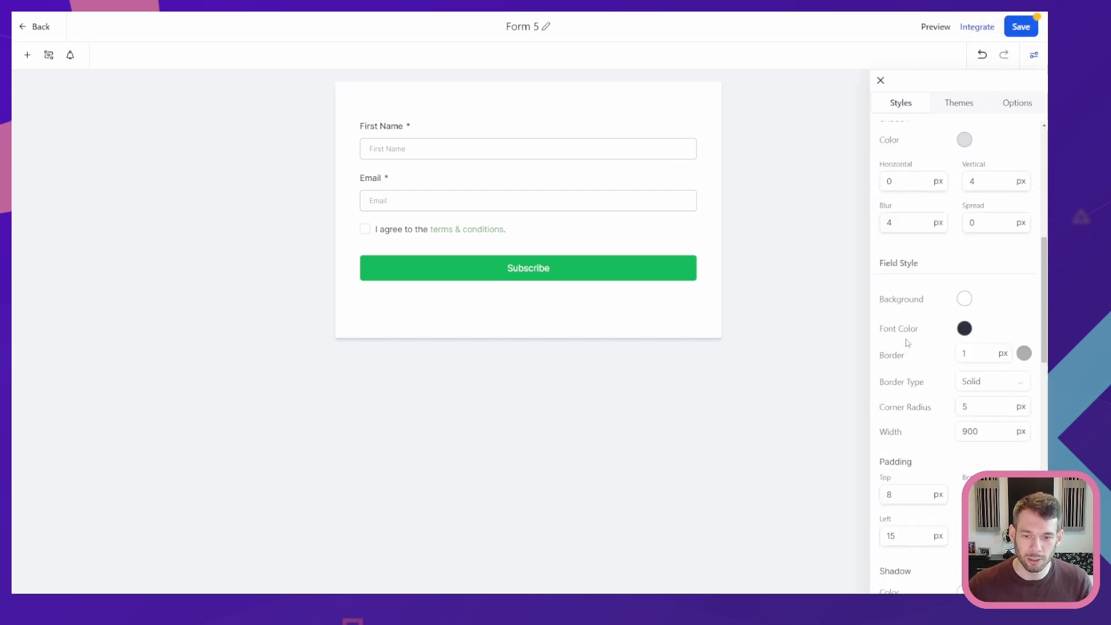
{"action": "scroll", "coordinate": [912, 336], "scroll_direction": "up", "scroll_amount": 5}
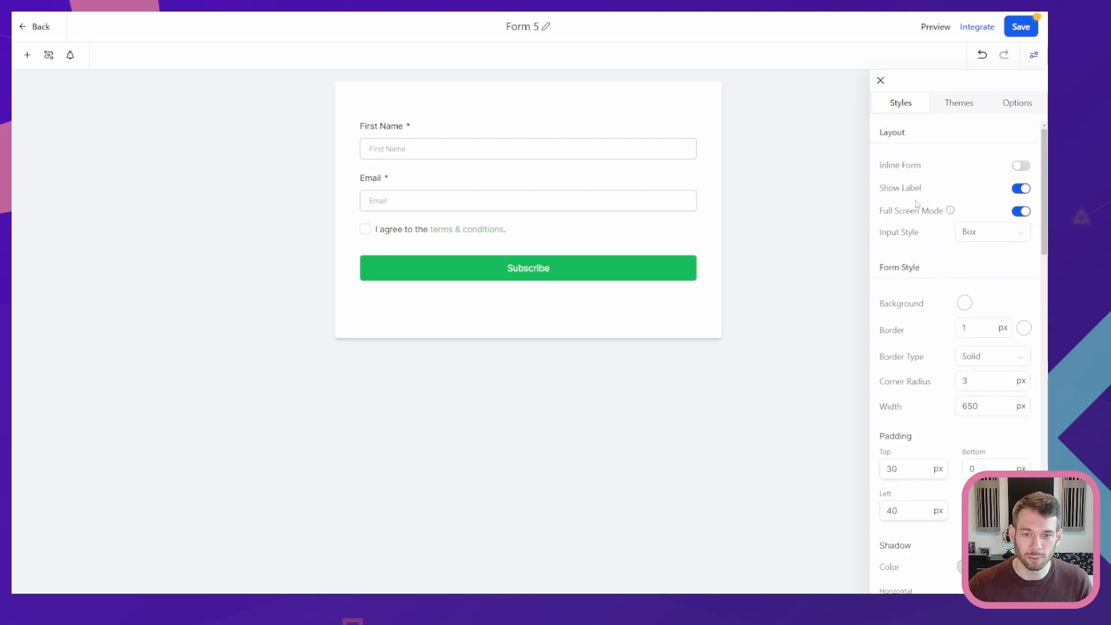
Apply the Blue Texture theme to the form, accepting the loss of style modifications, and remove the terms & conditions checkbox.
{"action": "left_click", "coordinate": [958, 108]}
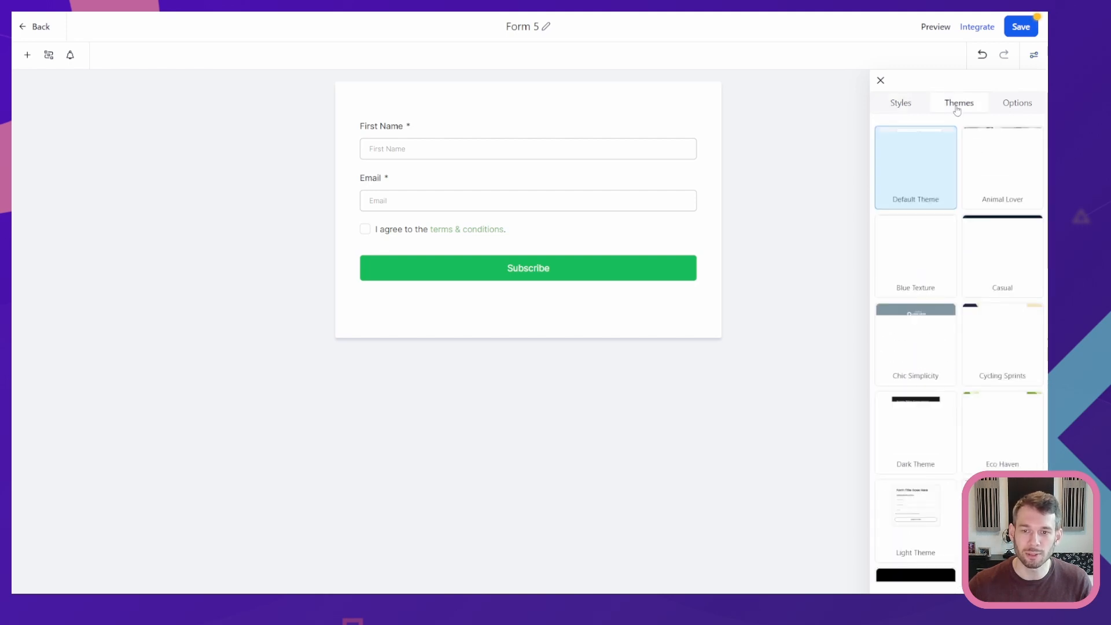
{"action": "scroll", "coordinate": [947, 188], "scroll_direction": "down", "scroll_amount": 3}
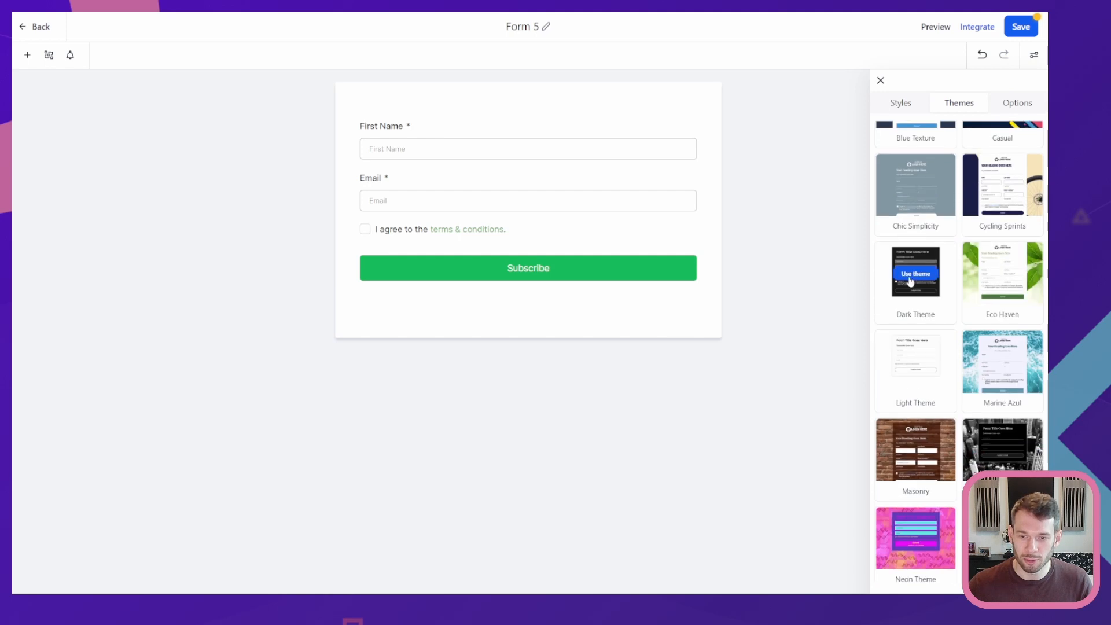
{"action": "scroll", "coordinate": [1014, 254], "scroll_direction": "down", "scroll_amount": 2}
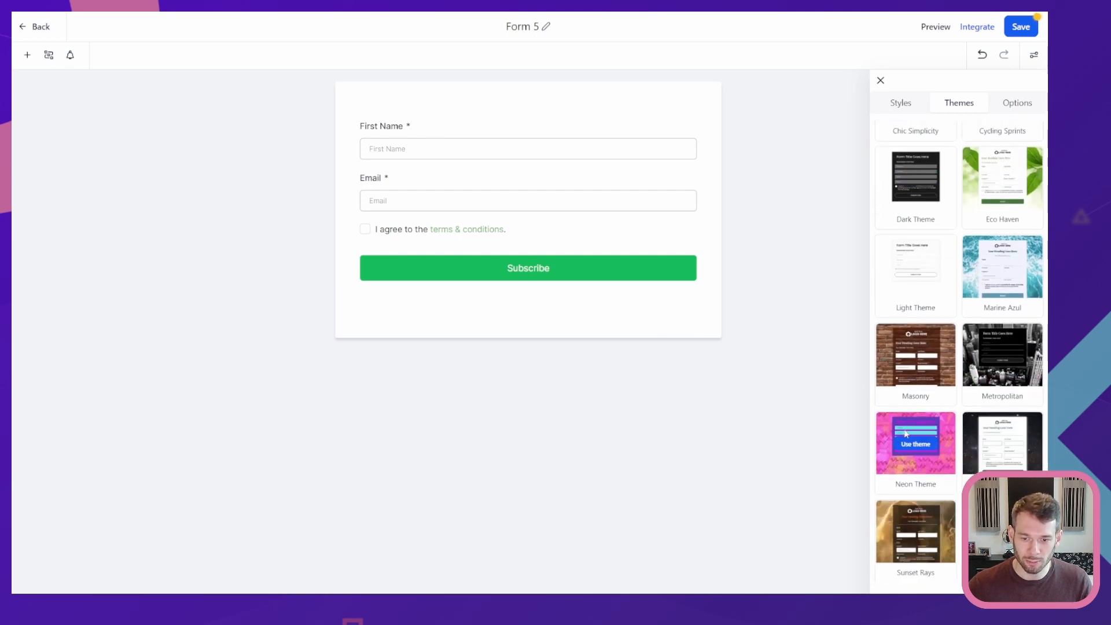
{"action": "scroll", "coordinate": [919, 366], "scroll_direction": "up", "scroll_amount": 4}
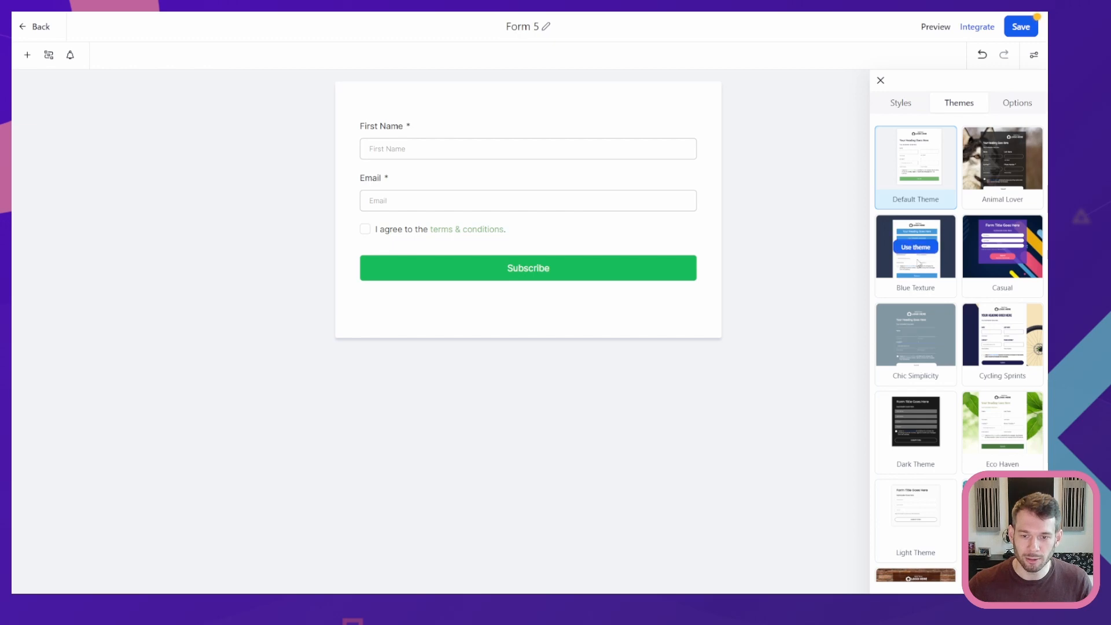
{"action": "left_click", "coordinate": [913, 247]}
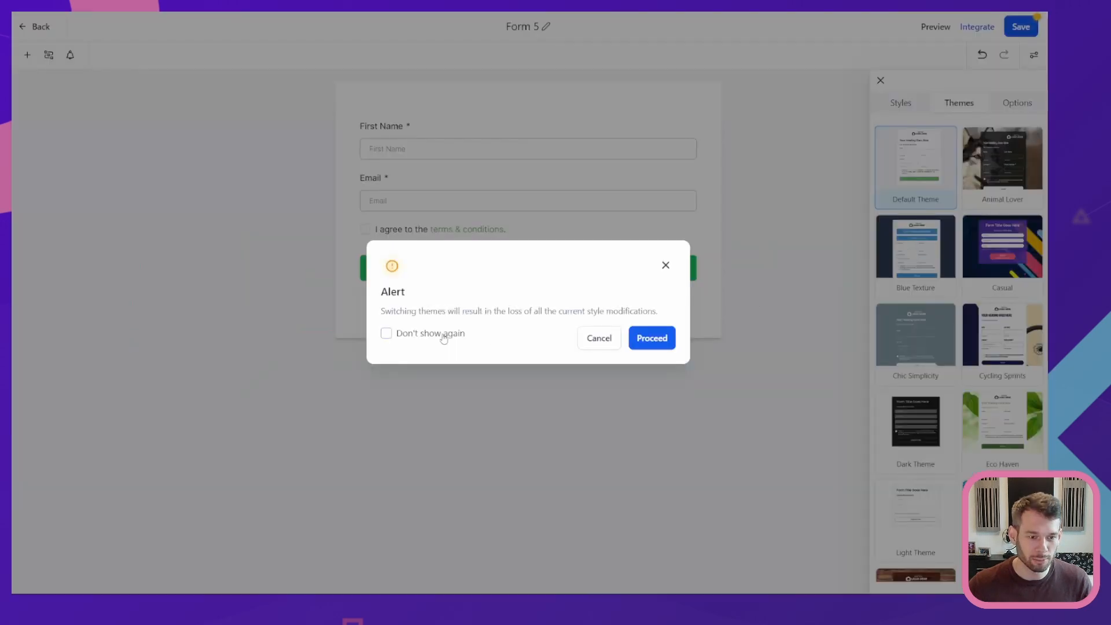
{"action": "left_click", "coordinate": [664, 339]}
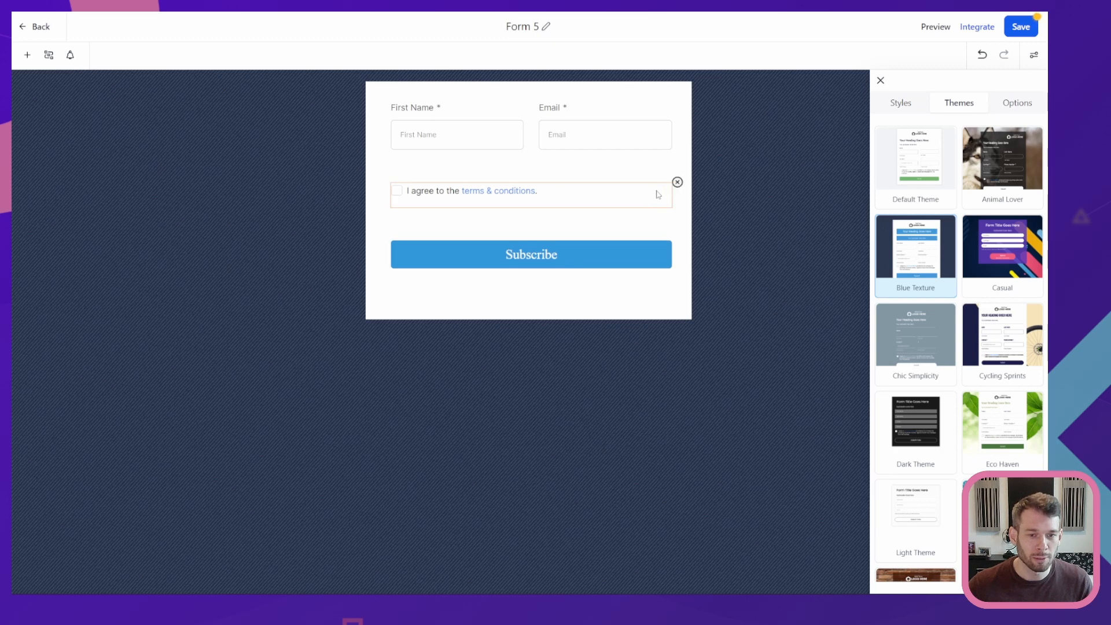
{"action": "left_click", "coordinate": [678, 184]}
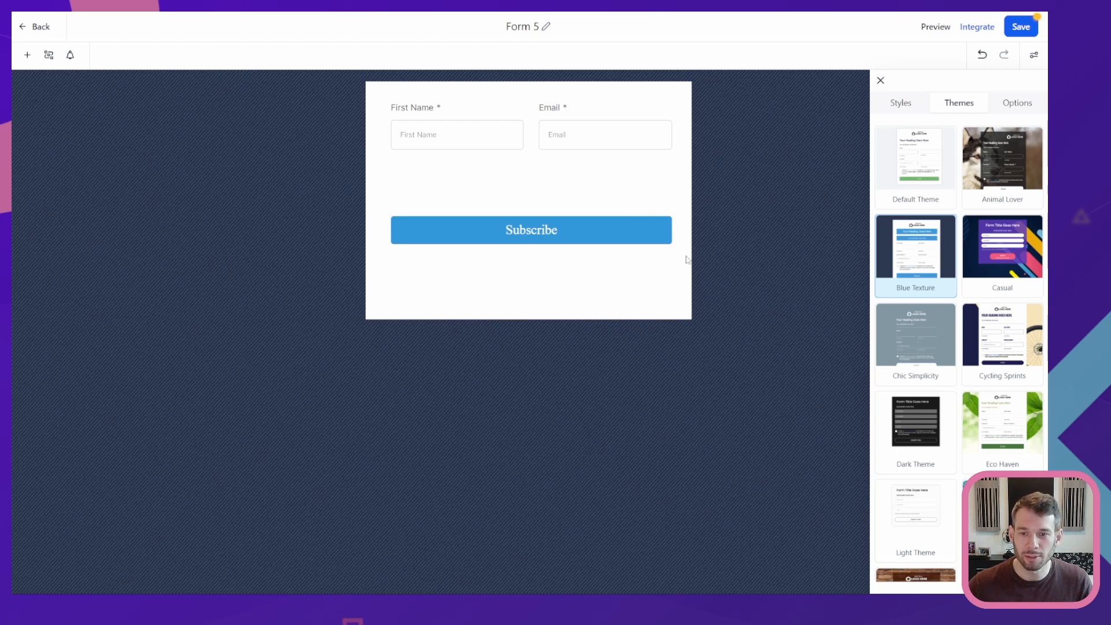
Rename the form as Subscriber Form and save it.
{"action": "left_click", "coordinate": [1019, 103]}
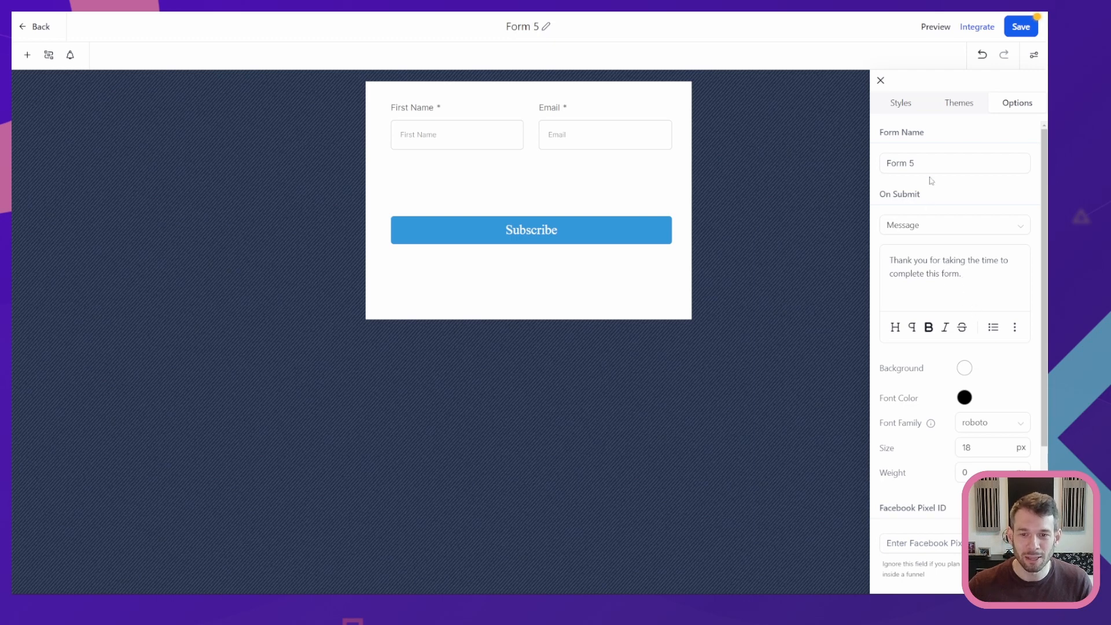
{"action": "left_click_drag", "start_coordinate": [932, 164], "coordinate": [843, 166]}
{"action": "type", "text": "Subsc"}
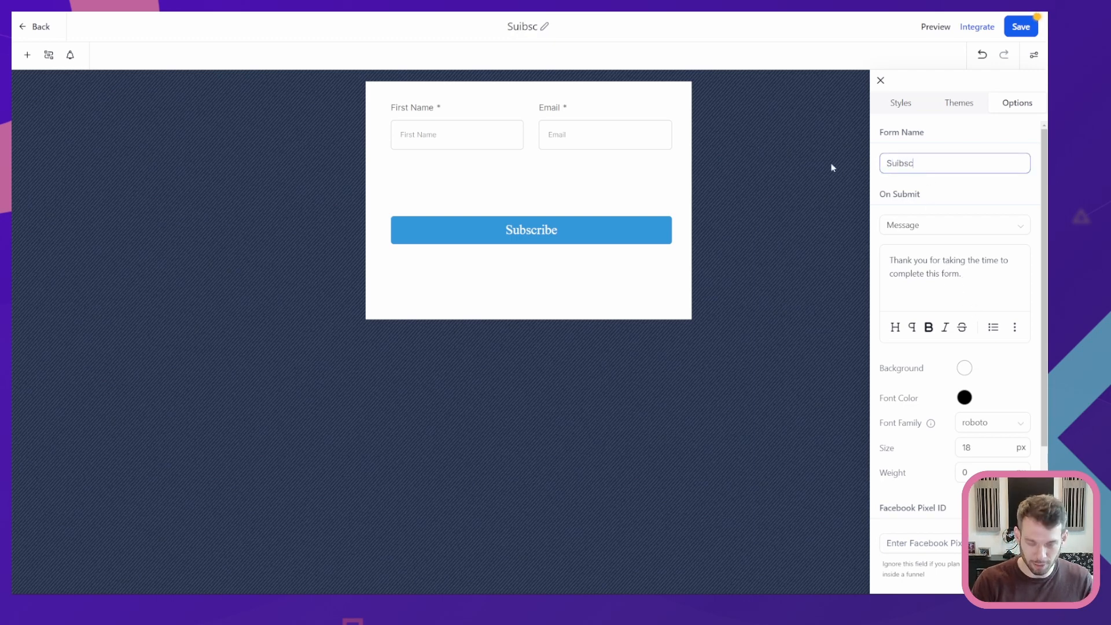
{"action": "key", "text": "BackSpace"}
{"action": "key", "text": "BackSpace"}
{"action": "key", "text": "BackSpace"}
{"action": "type", "text": "bscriber For"}
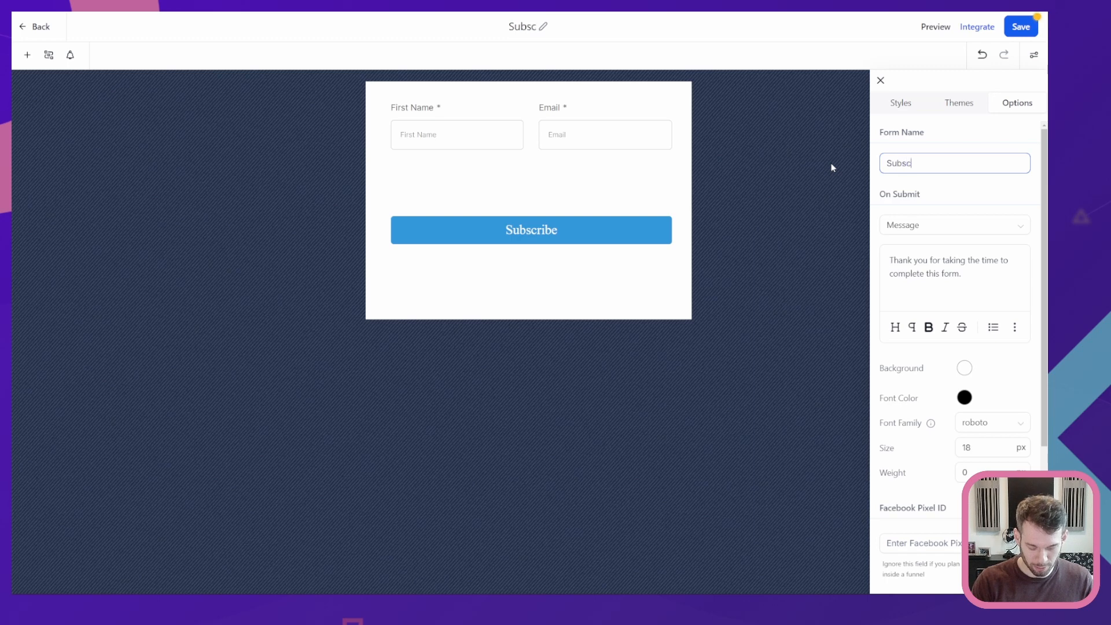
{"action": "type", "text": "m"}
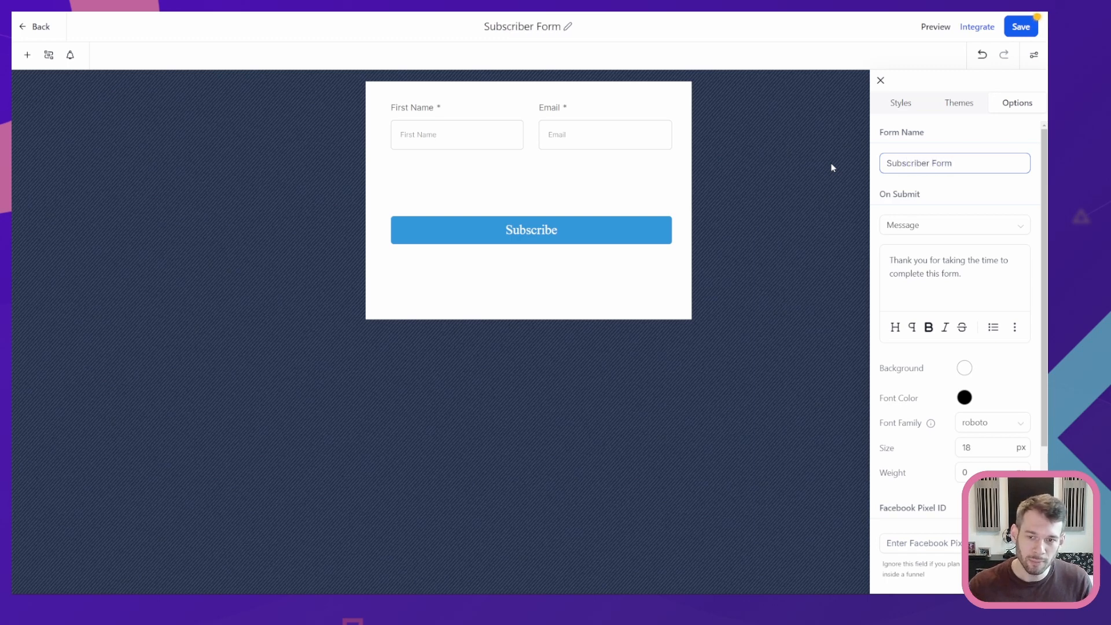
{"action": "left_click", "coordinate": [949, 132]}
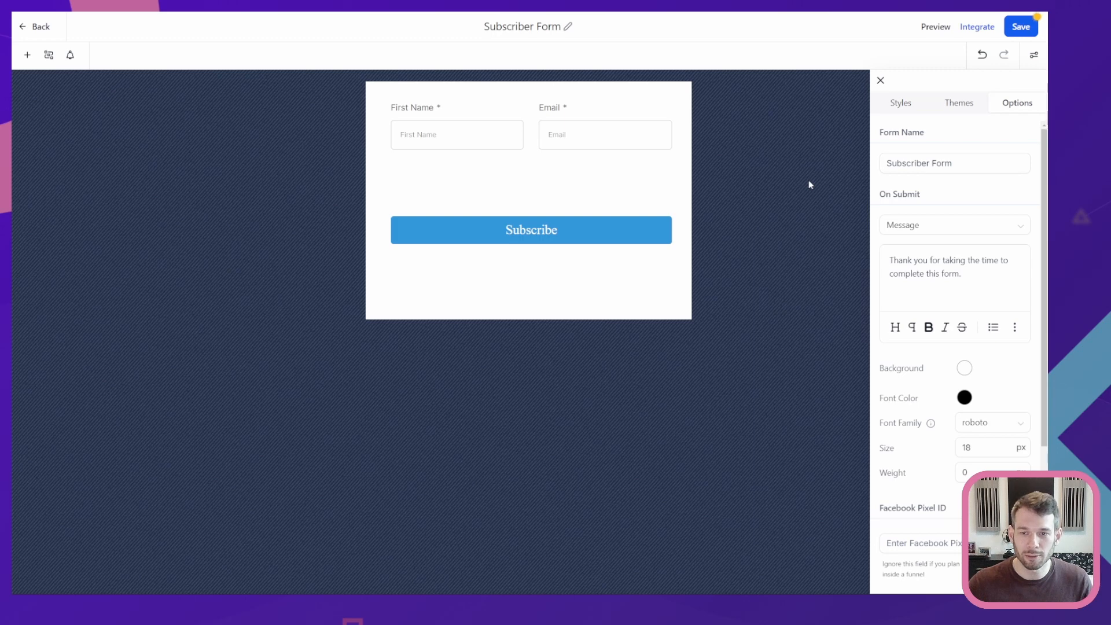
{"action": "left_click", "coordinate": [1017, 29]}
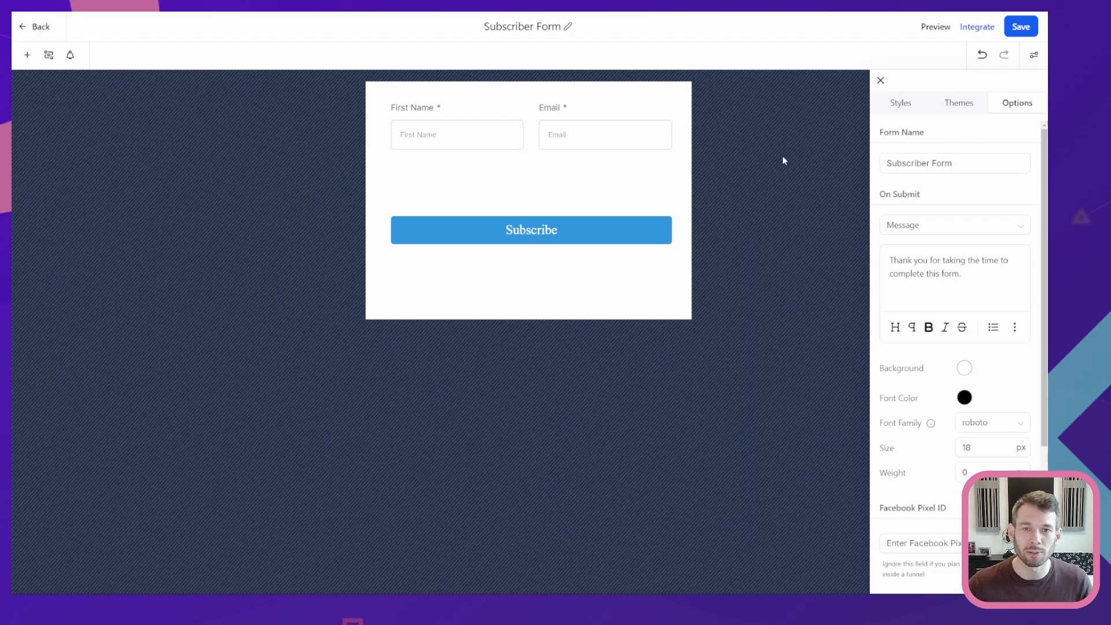
Review the form's integration settings, including the sticky sidebar, polite slide-in, popup and inline embed layouts, and close them without changes.
{"action": "left_click", "coordinate": [983, 30]}
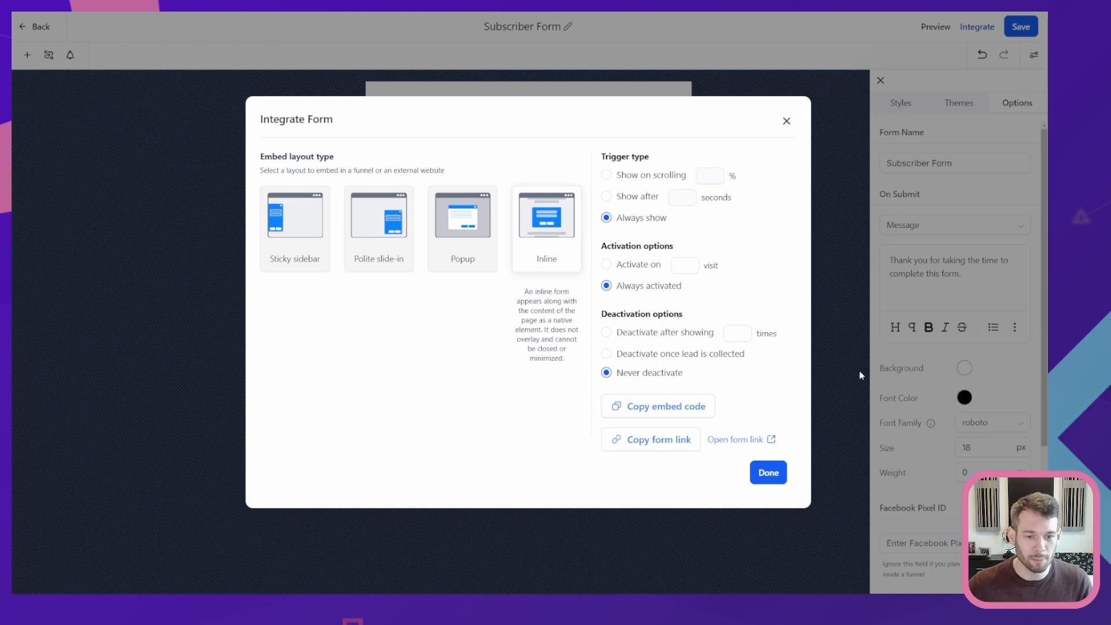
{"action": "mouse_move", "coordinate": [483, 242]}
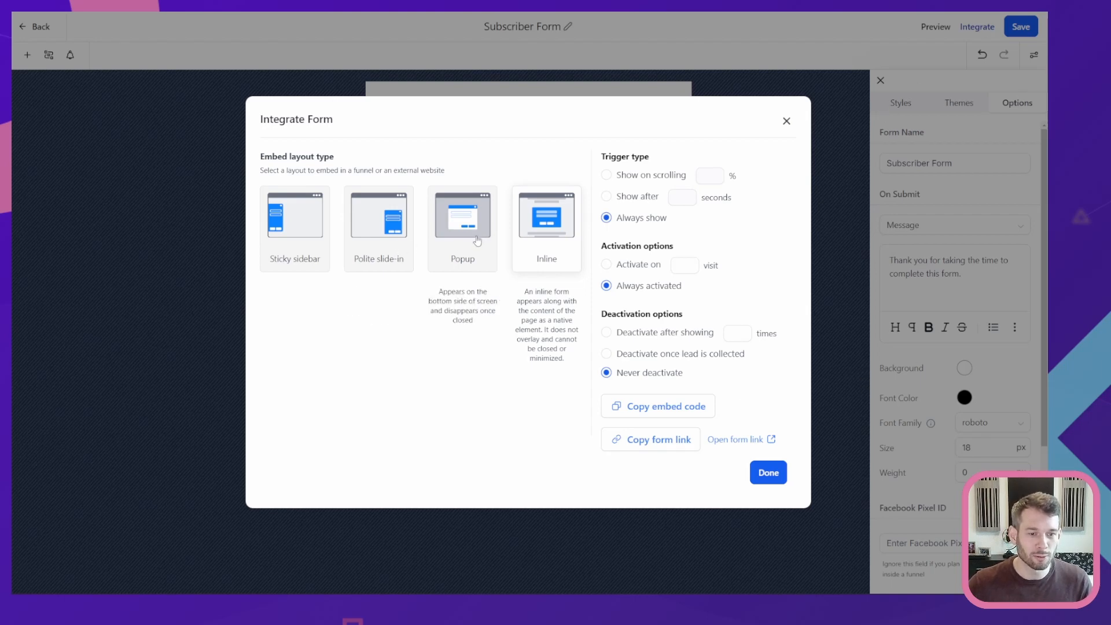
{"action": "mouse_move", "coordinate": [410, 244]}
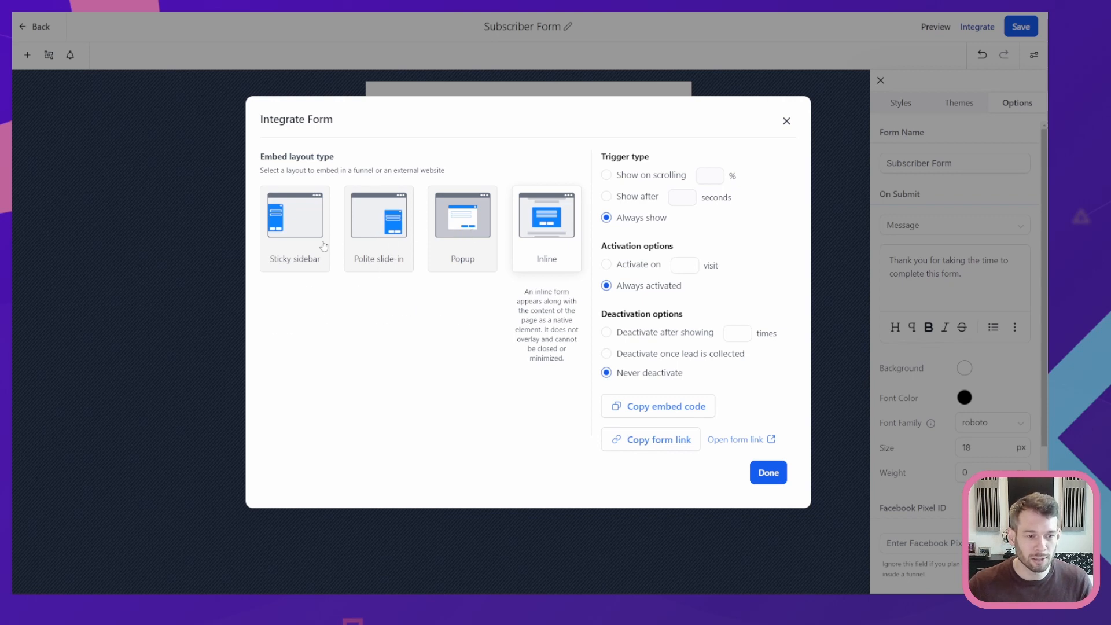
{"action": "mouse_move", "coordinate": [275, 195]}
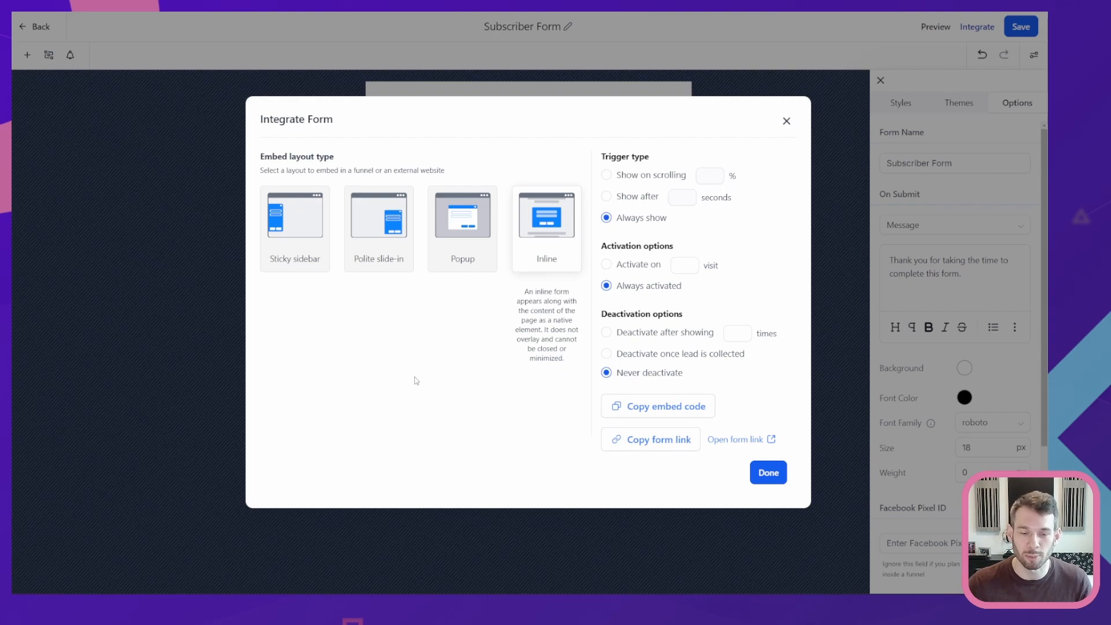
{"action": "left_click", "coordinate": [784, 119]}
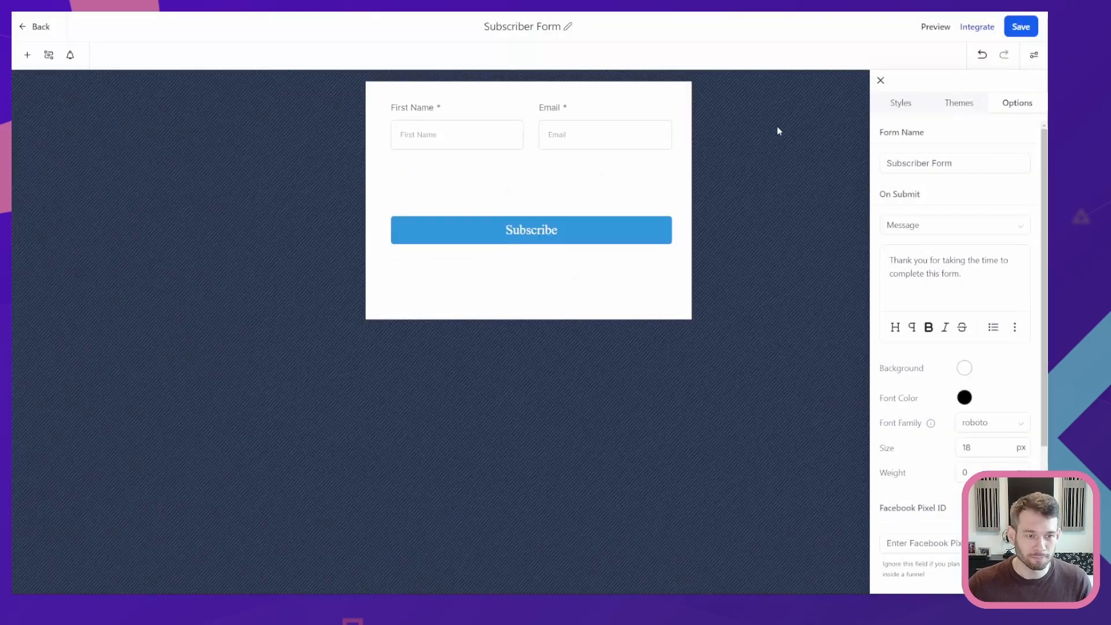